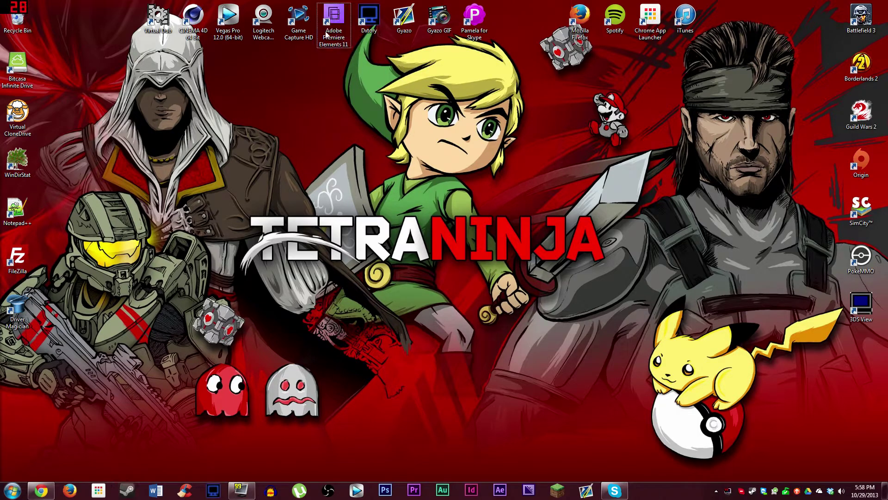
# Step: Launch Adobe Premiere Elements 11 and look at the Video Editor's project choices on the welcome screen
pyautogui.doubleClick(332, 33)
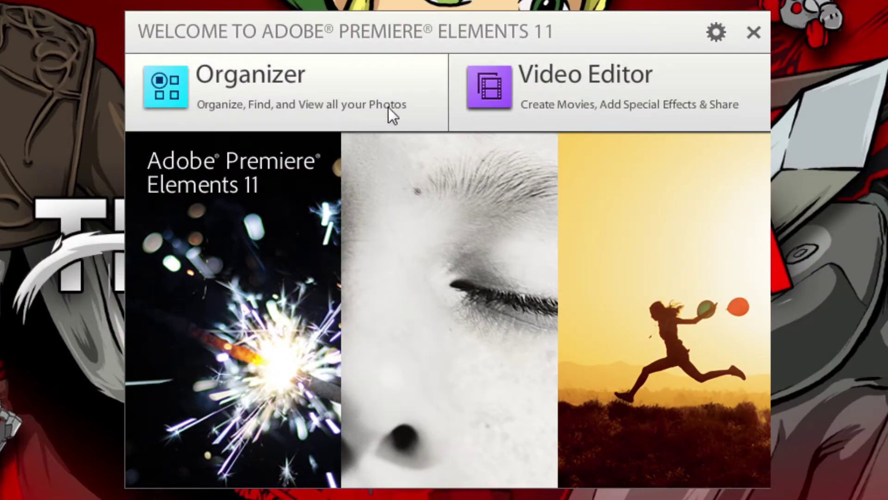
pyautogui.click(636, 109)
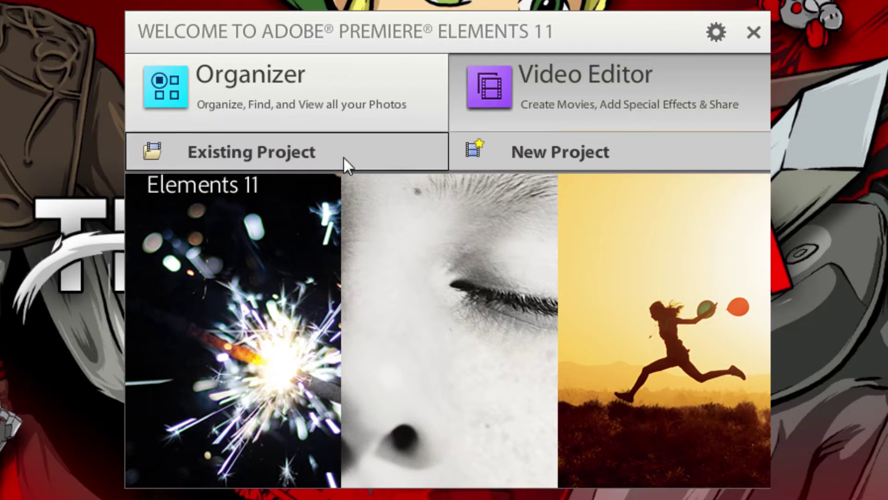
pyautogui.click(352, 104)
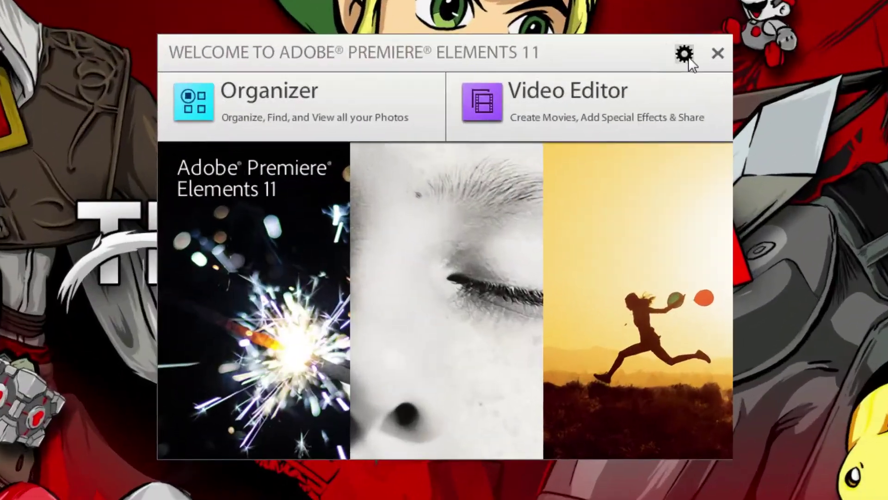
# Step: Set the startup preference to always launch the Video Editor, and enter the Video Editor
pyautogui.click(565, 140)
pyautogui.click(404, 68)
pyautogui.click(392, 135)
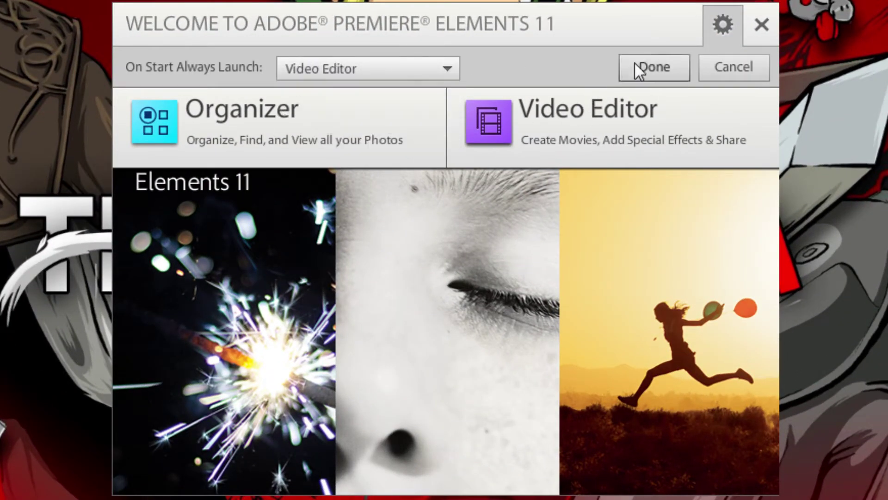
pyautogui.click(638, 65)
pyautogui.click(625, 123)
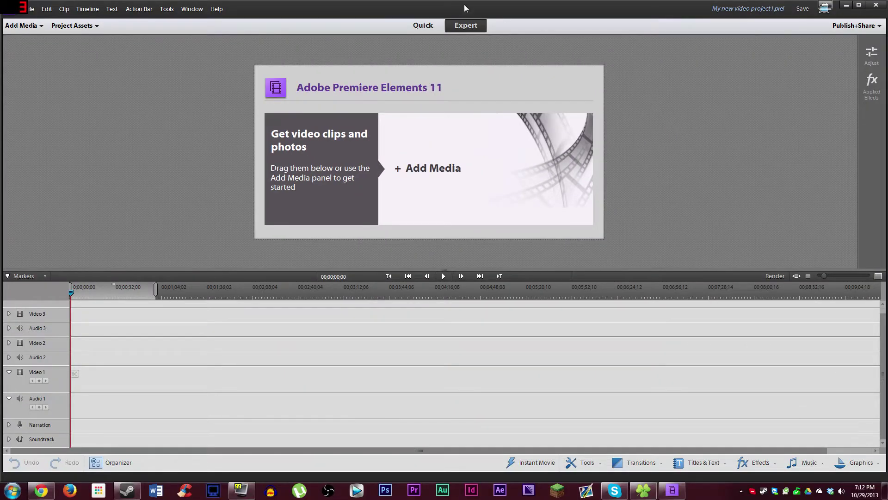
# Step: Switch the workspace to the Quick view and browse the SD Dump 10-9-13 folder in the file explorer
pyautogui.click(434, 26)
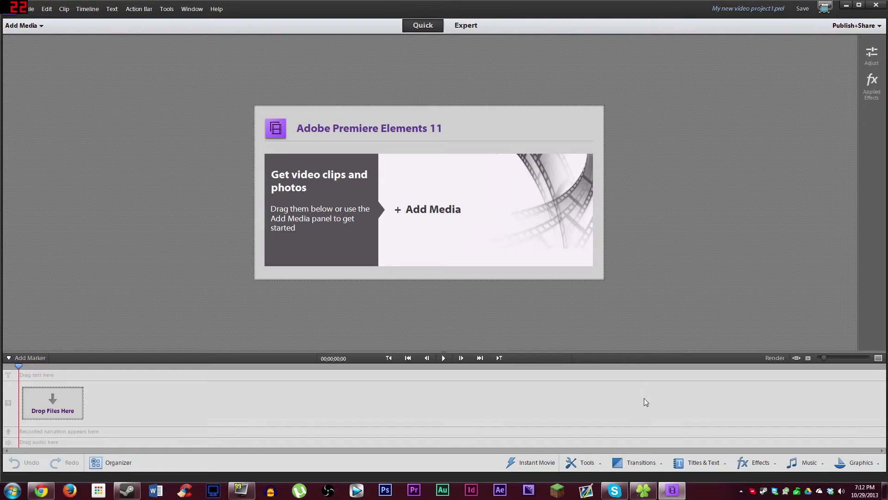
pyautogui.click(644, 490)
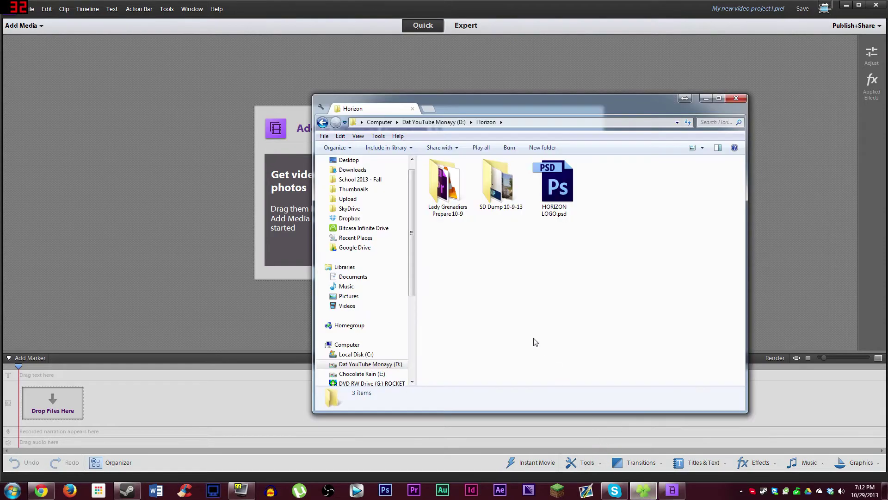
pyautogui.click(513, 192)
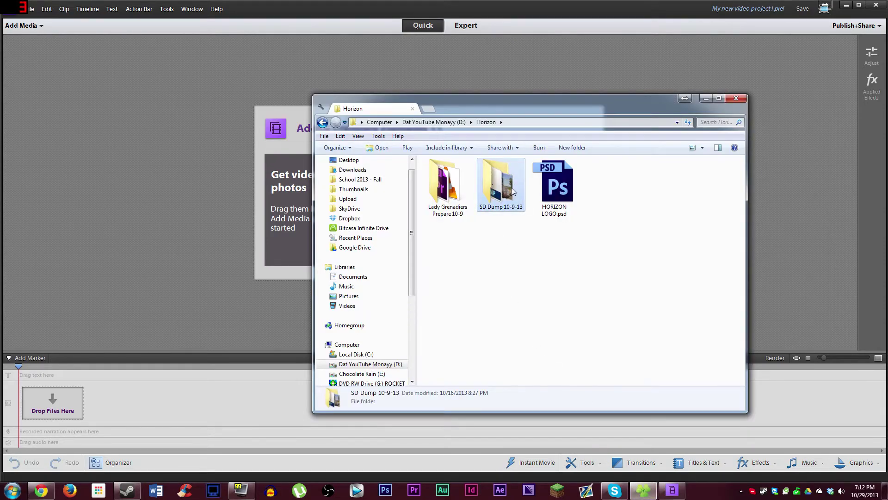
pyautogui.doubleClick(513, 191)
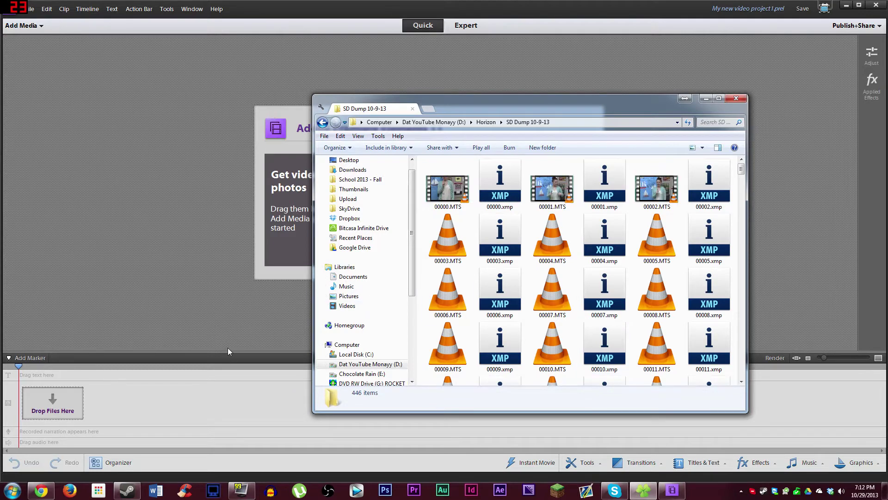
pyautogui.hotkey('alt', 'Tab')
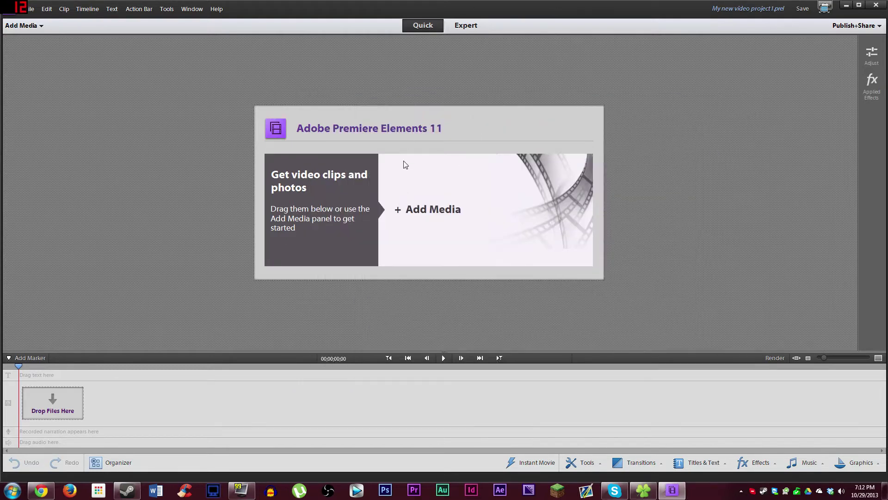
# Step: Switch the workspace to the Expert view and show the project assets
pyautogui.click(468, 27)
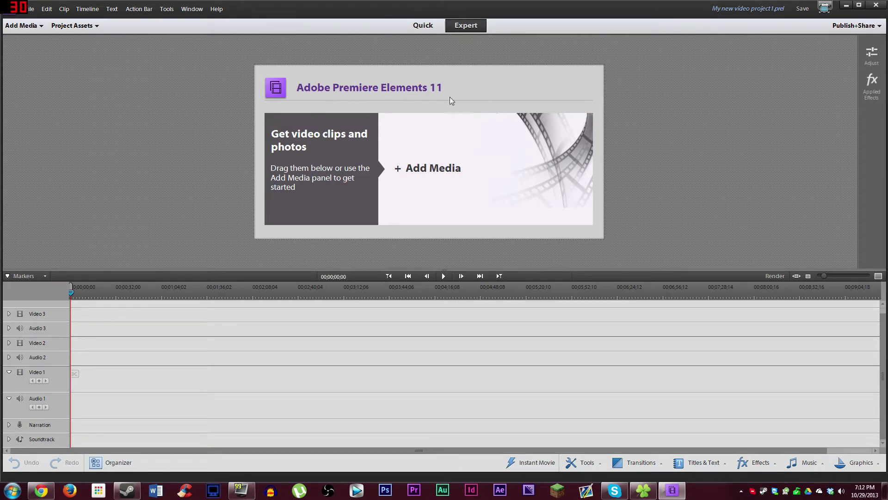
pyautogui.click(84, 28)
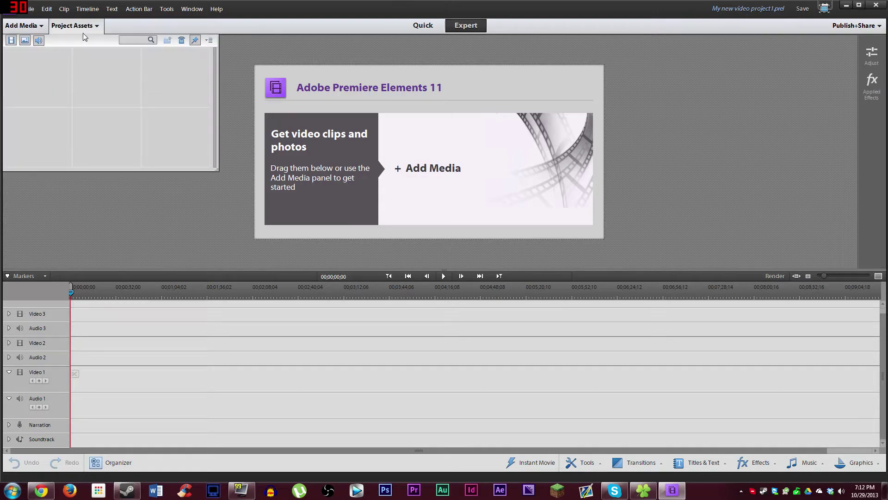
# Step: Import the clips 00211.MTS and 00212.MTS from the SD Dump 10-9-13 folder into the project assets
pyautogui.click(643, 490)
pyautogui.click(486, 122)
pyautogui.doubleClick(509, 185)
pyautogui.scroll(-20, 546, 286)
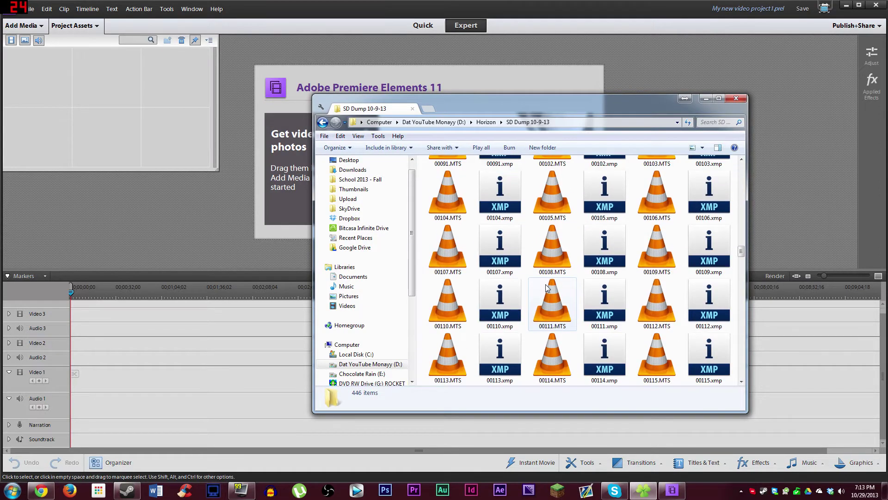
pyautogui.scroll(20, 547, 291)
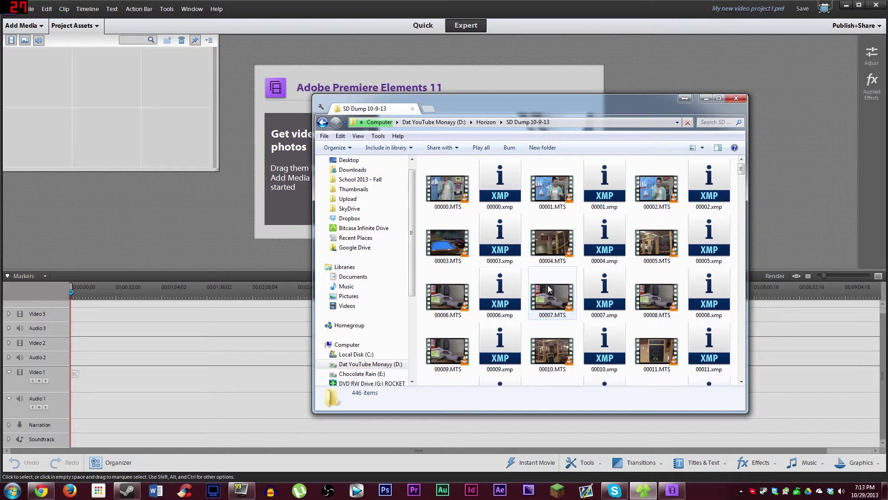
pyautogui.scroll(-3, 560, 314)
pyautogui.scroll(-20, 564, 319)
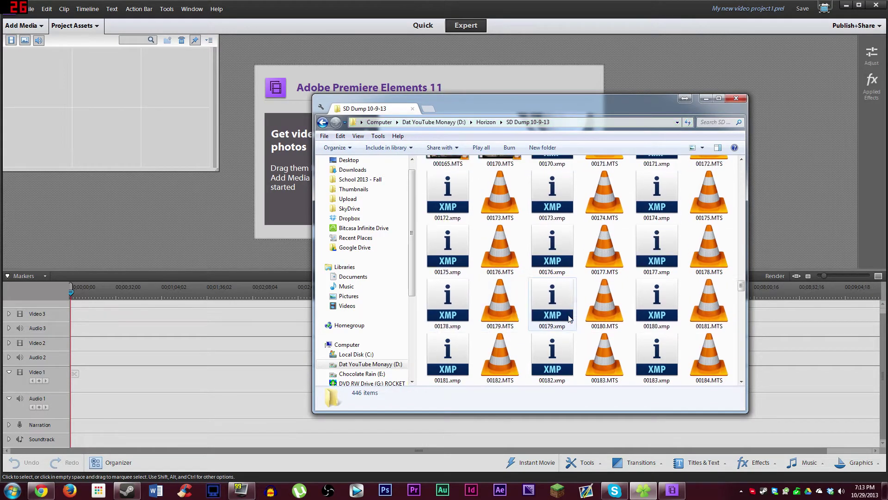
pyautogui.moveTo(605, 250); pyautogui.dragTo(95, 74)
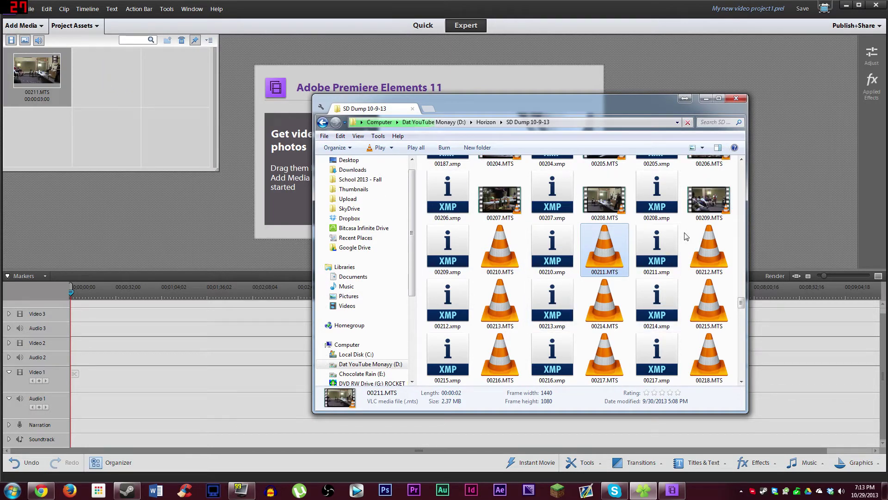
pyautogui.moveTo(709, 250); pyautogui.dragTo(96, 79)
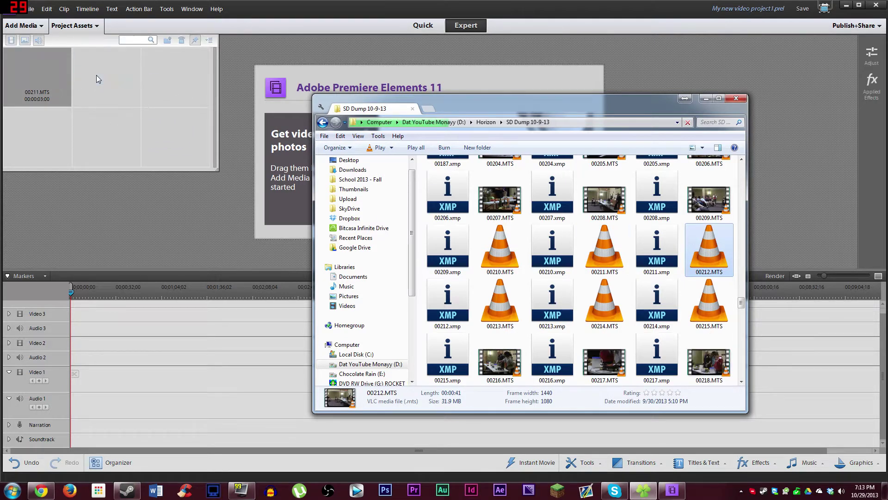
pyautogui.click(101, 79)
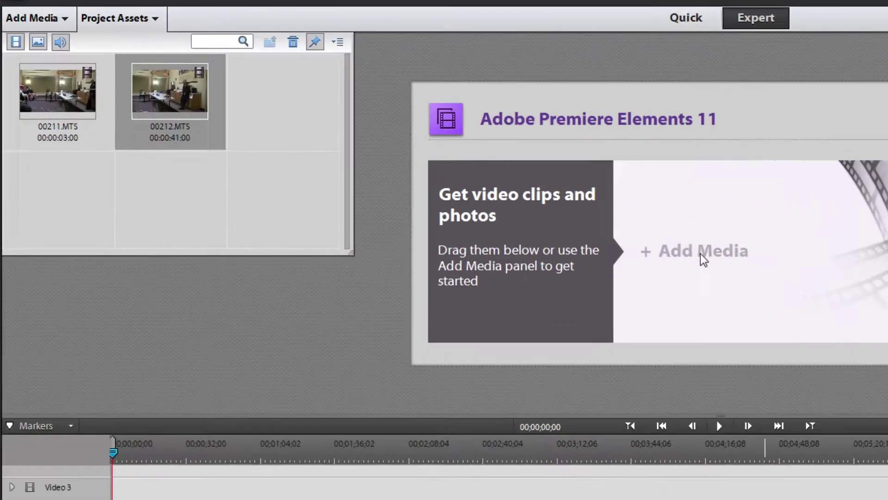
pyautogui.click(700, 253)
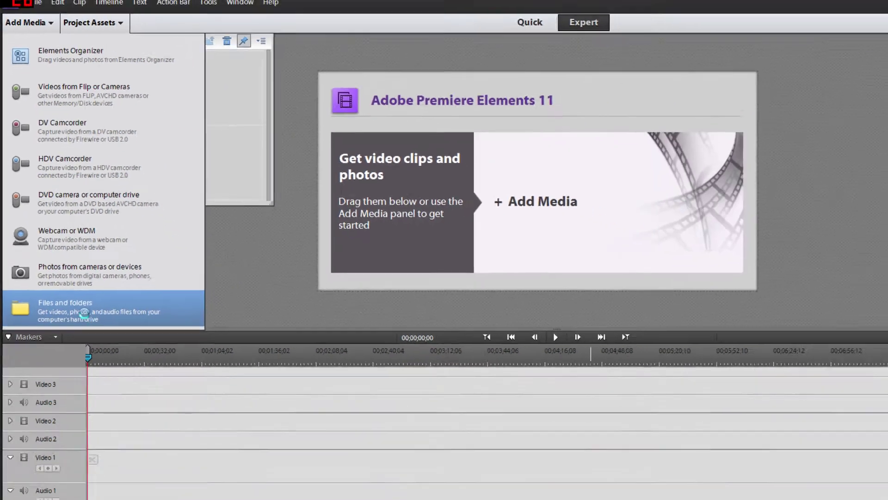
pyautogui.click(135, 481)
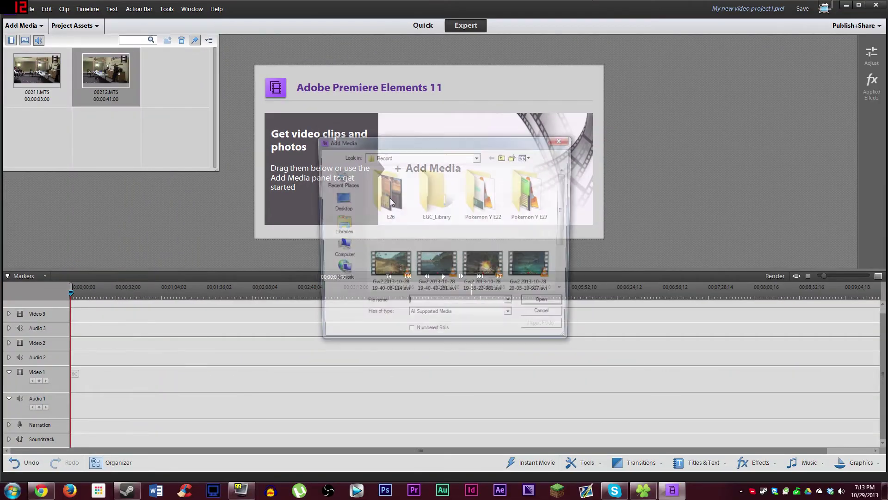
pyautogui.click(538, 319)
# Step: Select 00208.MTS, 00211.MTS and 00214.MTS together in the file explorer, and return to the editor without importing them
pyautogui.click(644, 490)
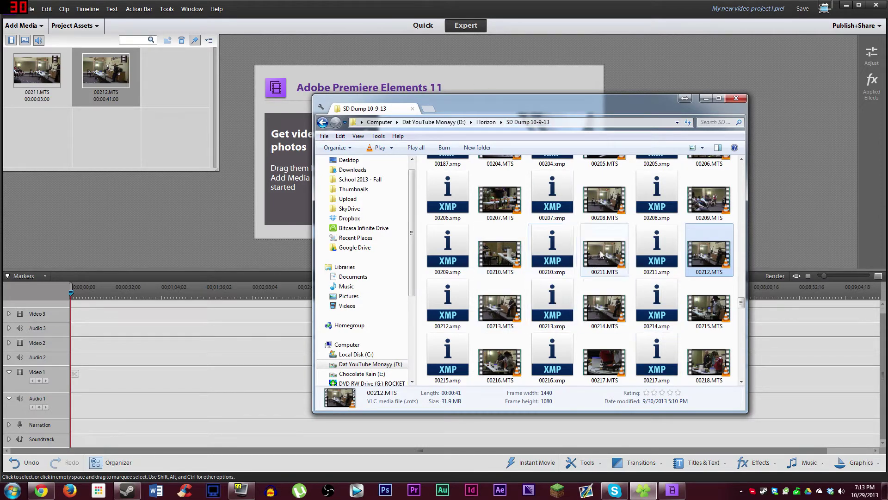
pyautogui.click(616, 199)
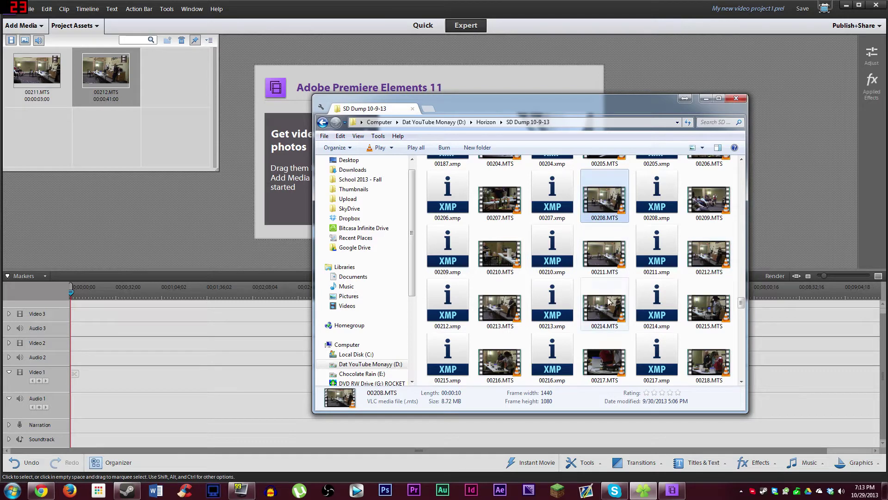
pyautogui.keyDown('ctrl'); pyautogui.click(608, 303); pyautogui.keyUp('ctrl')
pyautogui.keyDown('ctrl'); pyautogui.click(604, 254); pyautogui.keyUp('ctrl')
pyautogui.moveTo(605, 253); pyautogui.dragTo(620, 199)
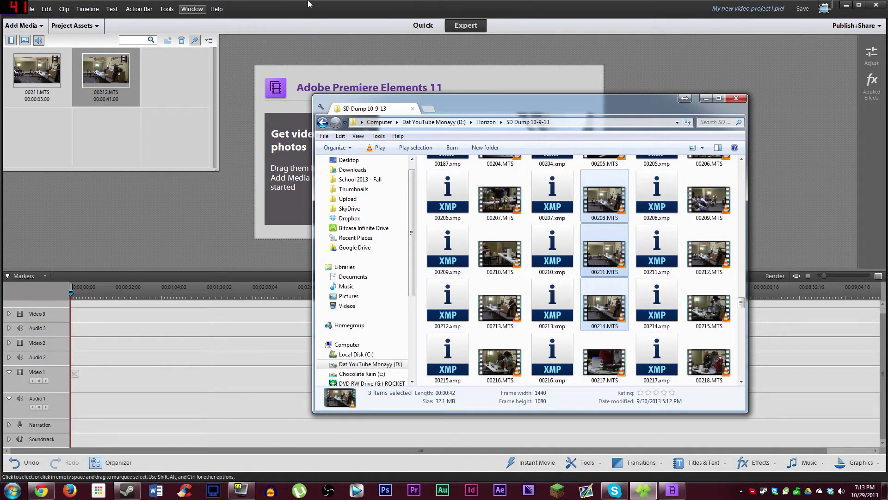
pyautogui.click(309, 4)
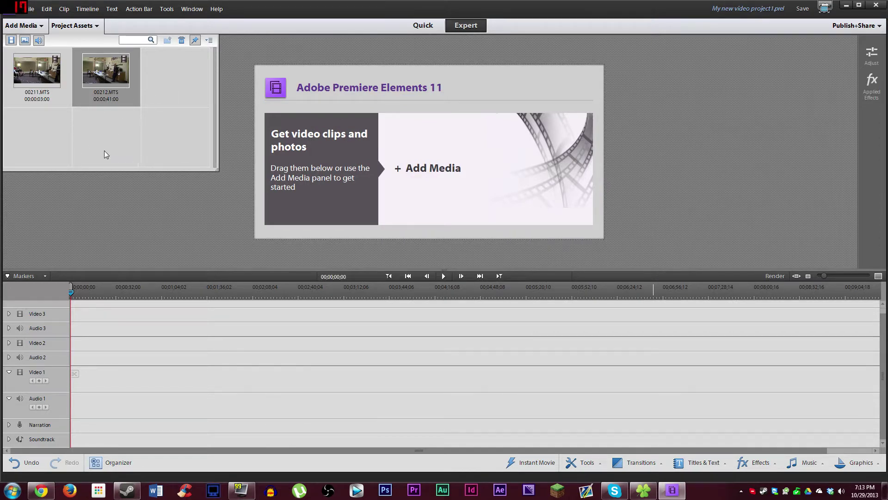
pyautogui.click(93, 146)
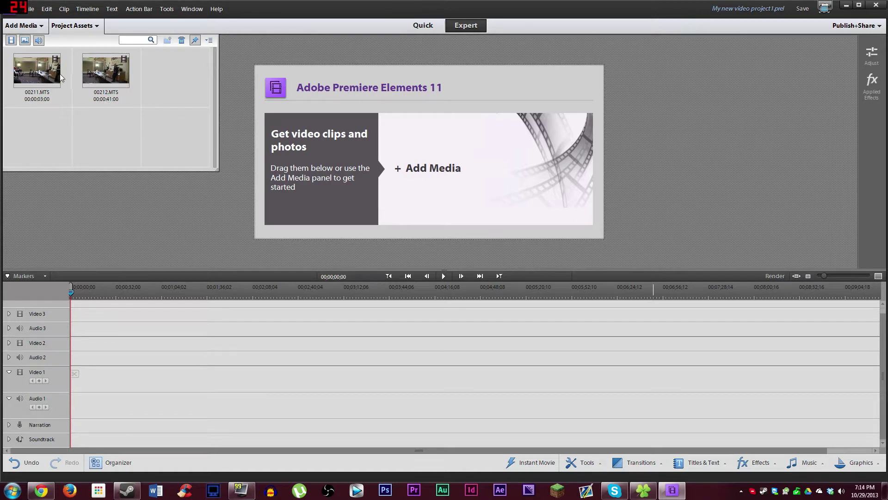
# Step: Select the 00211.MTS clip in the project assets, and expand and collapse the Narration track
pyautogui.moveTo(44, 84)
pyautogui.mouseDown()
pyautogui.moveTo(111, 388)
pyautogui.moveTo(74, 392)
pyautogui.moveTo(100, 393)
pyautogui.moveTo(74, 277)
pyautogui.moveTo(65, 129)
pyautogui.mouseUp()
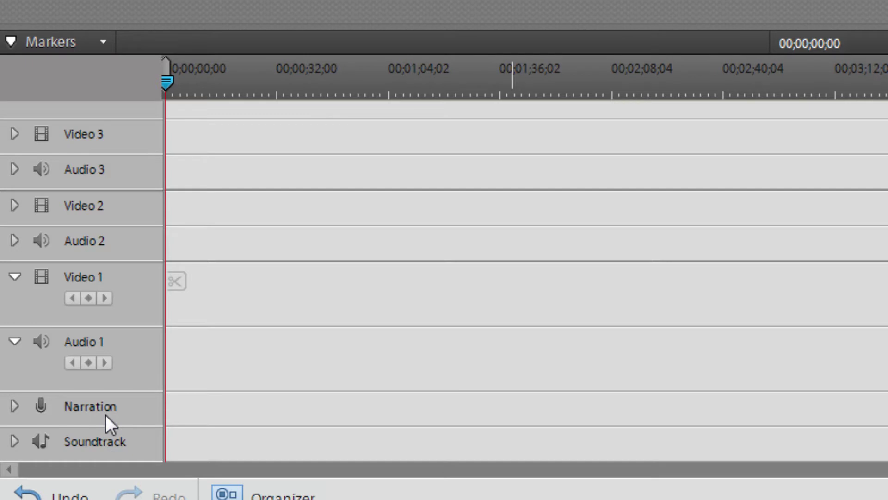
pyautogui.click(14, 406)
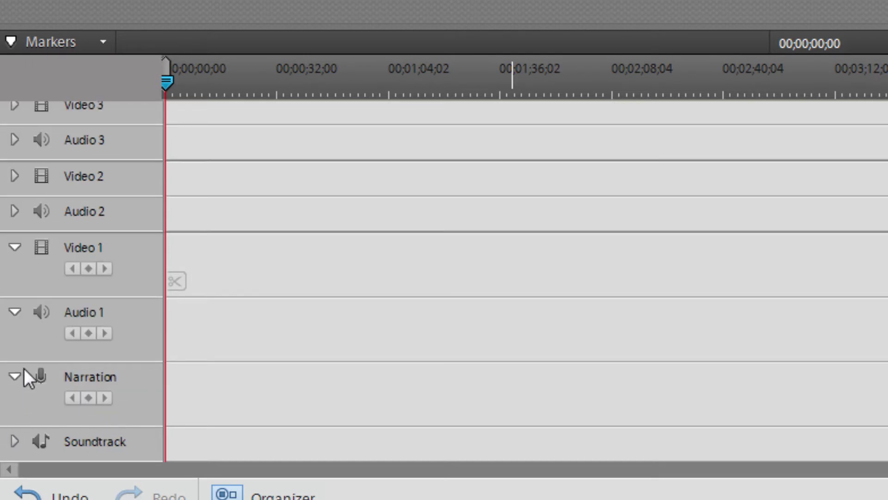
pyautogui.click(15, 377)
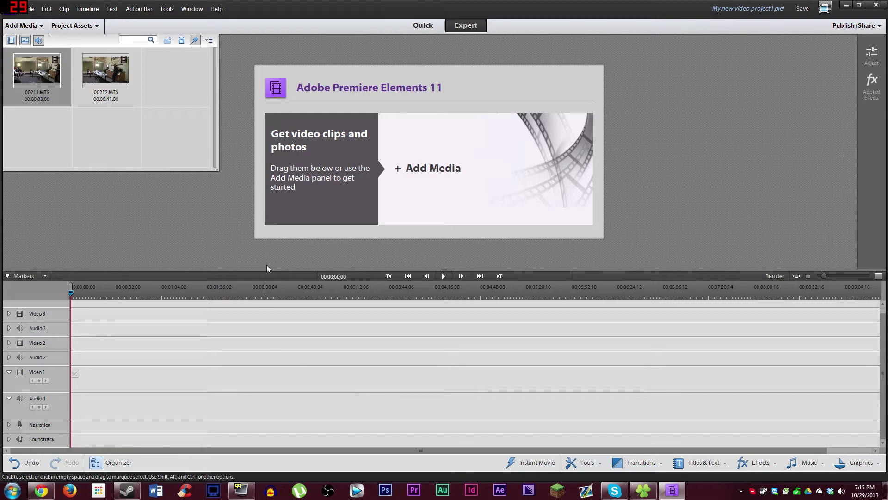
# Step: Hide and reshow the Project Assets panel, and toggle its pin off and back on
pyautogui.click(187, 9)
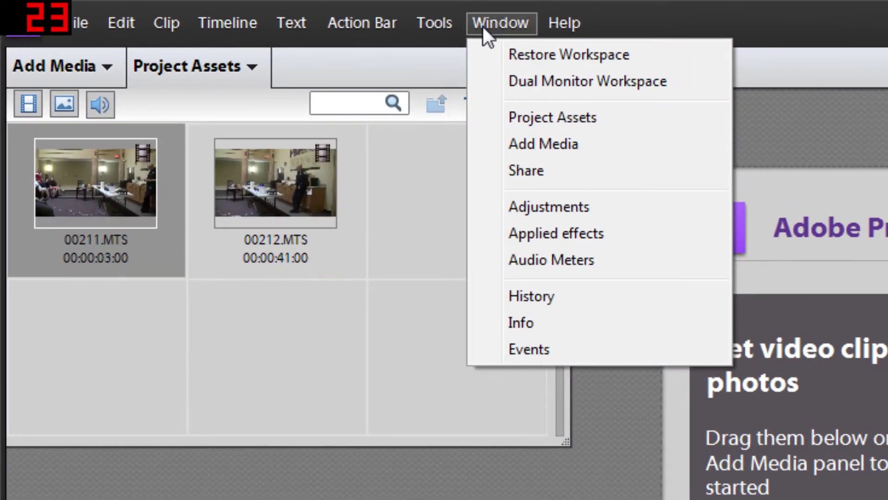
pyautogui.click(514, 118)
pyautogui.click(513, 18)
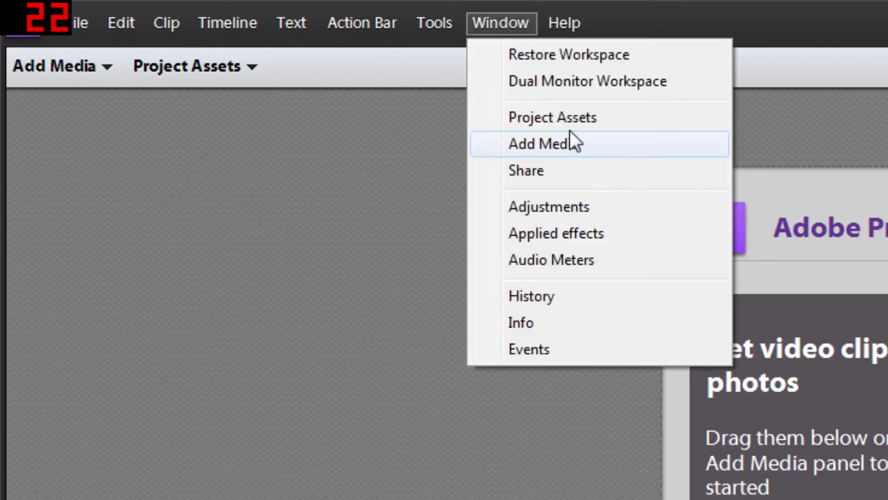
pyautogui.click(560, 117)
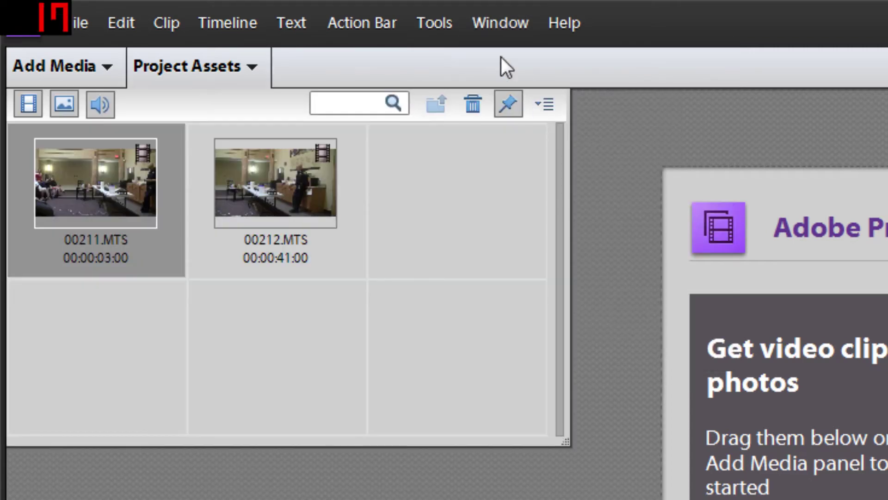
pyautogui.click(517, 104)
pyautogui.click(510, 106)
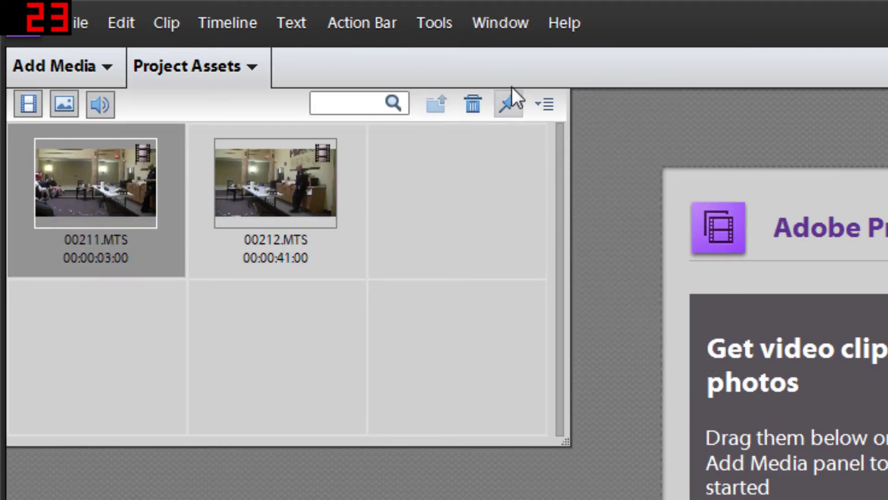
pyautogui.click(504, 23)
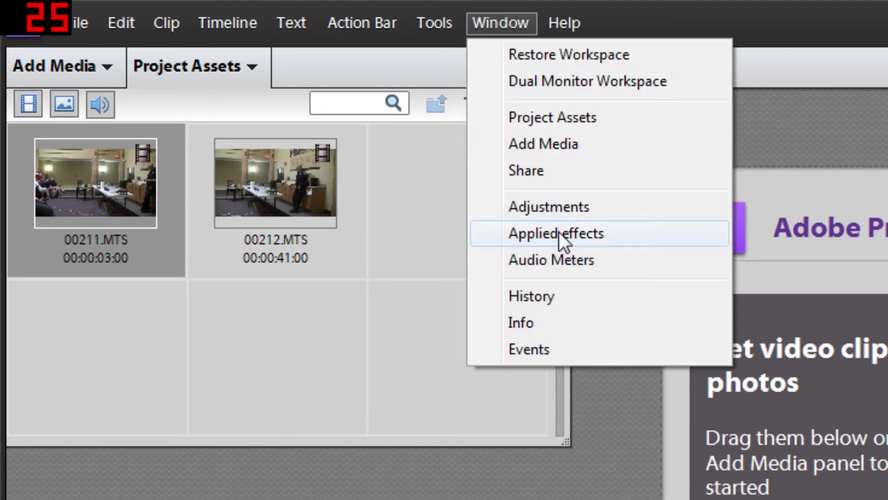
pyautogui.click(421, 198)
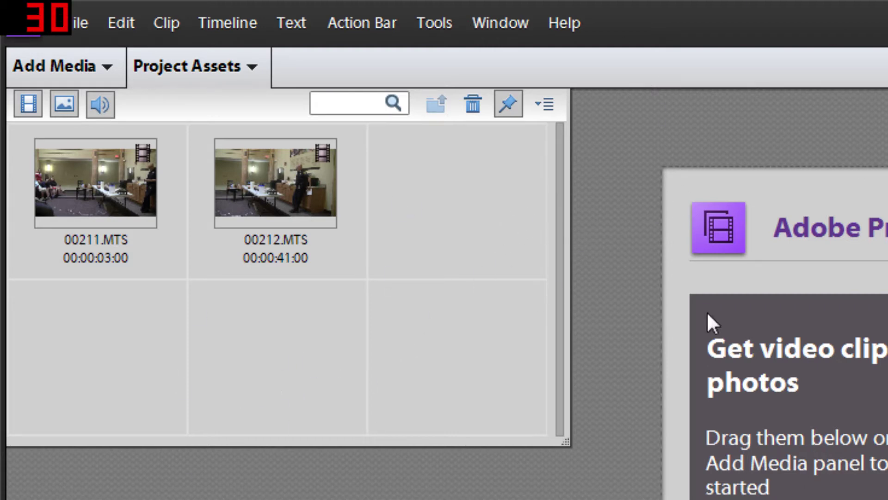
pyautogui.click(459, 26)
pyautogui.click(812, 121)
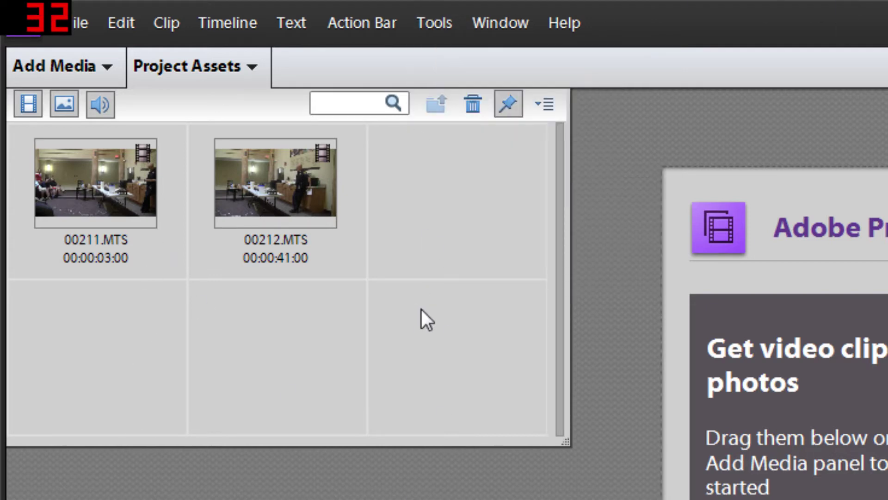
# Step: Show the Audio Meters panel, enlarge it and place it in the empty area beside the preview
pyautogui.click(501, 23)
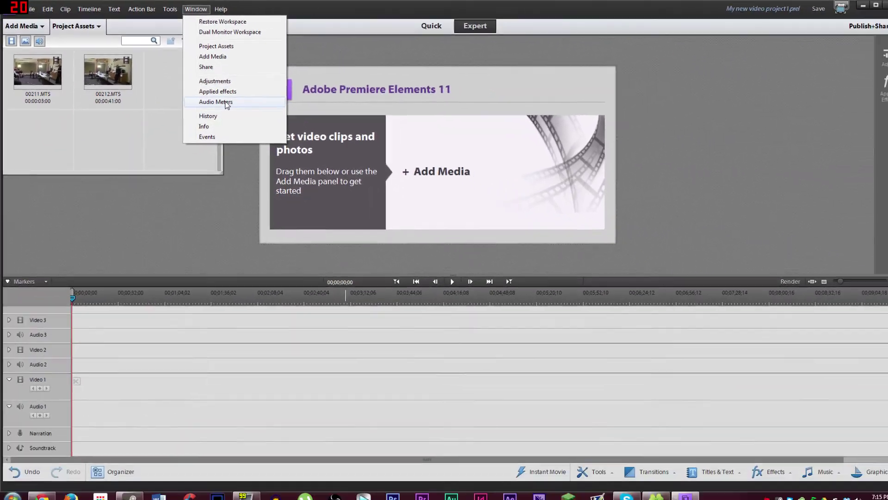
pyautogui.click(216, 101)
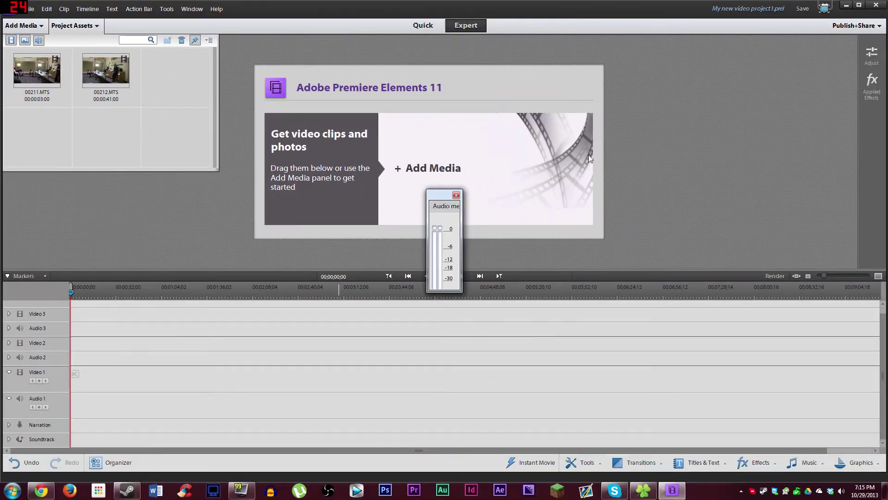
pyautogui.moveTo(448, 198); pyautogui.dragTo(781, 157)
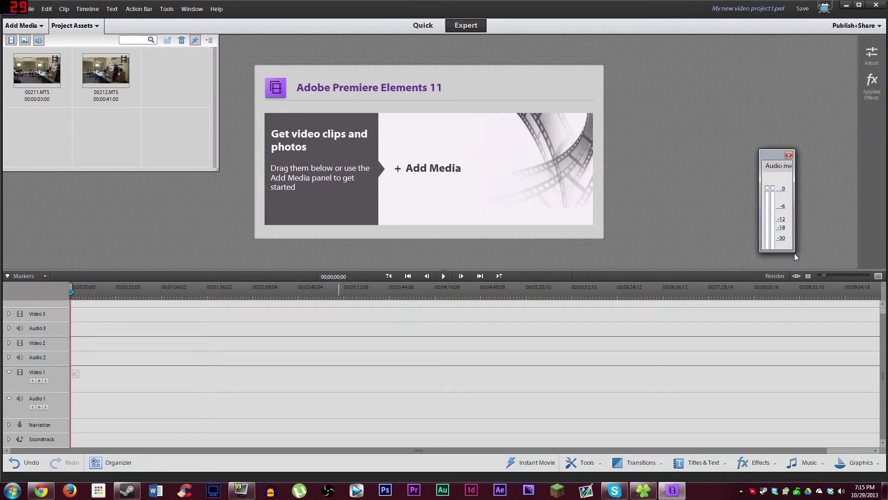
pyautogui.moveTo(794, 252); pyautogui.dragTo(808, 304)
pyautogui.moveTo(778, 155); pyautogui.dragTo(797, 58)
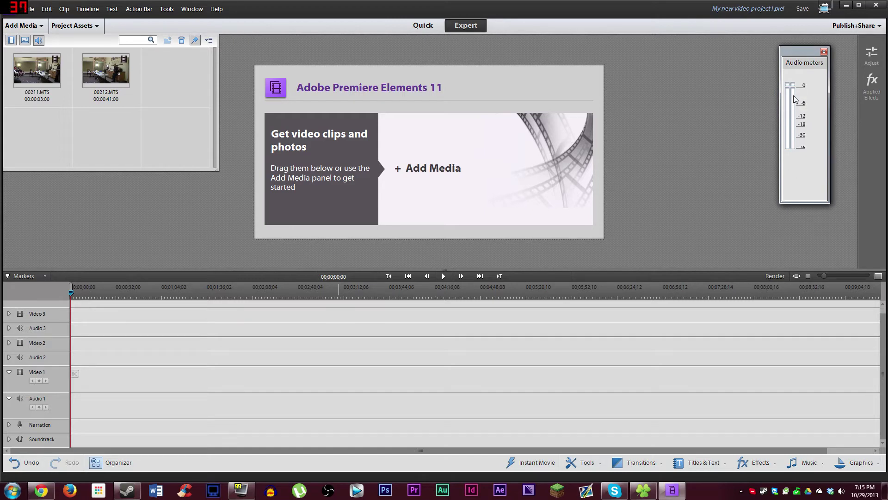
pyautogui.click(167, 9)
pyautogui.click(201, 10)
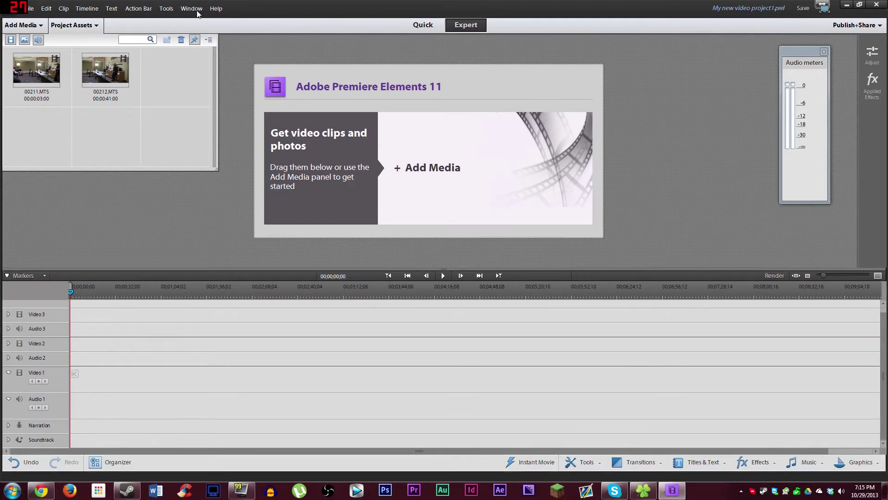
pyautogui.click(198, 13)
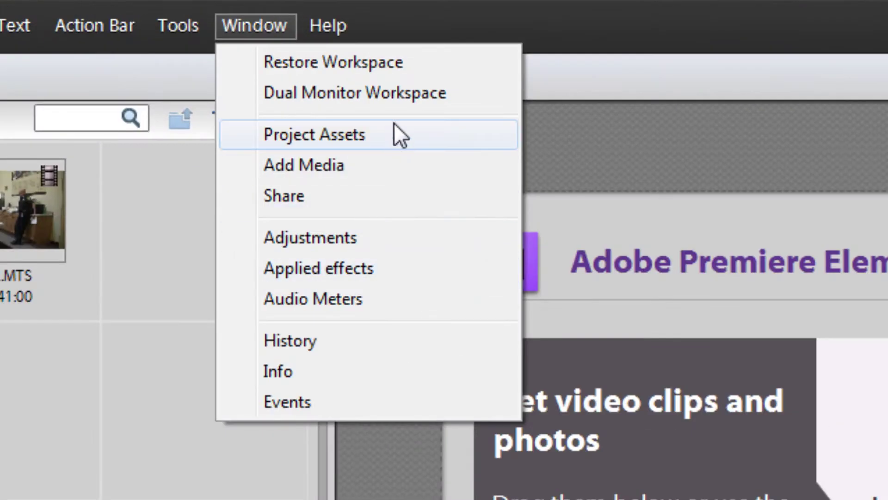
pyautogui.click(394, 124)
pyautogui.click(257, 26)
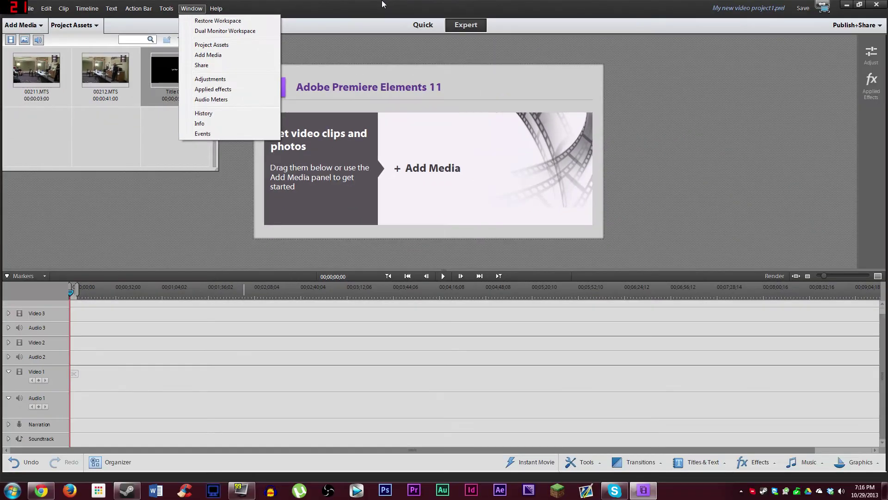
pyautogui.click(827, 14)
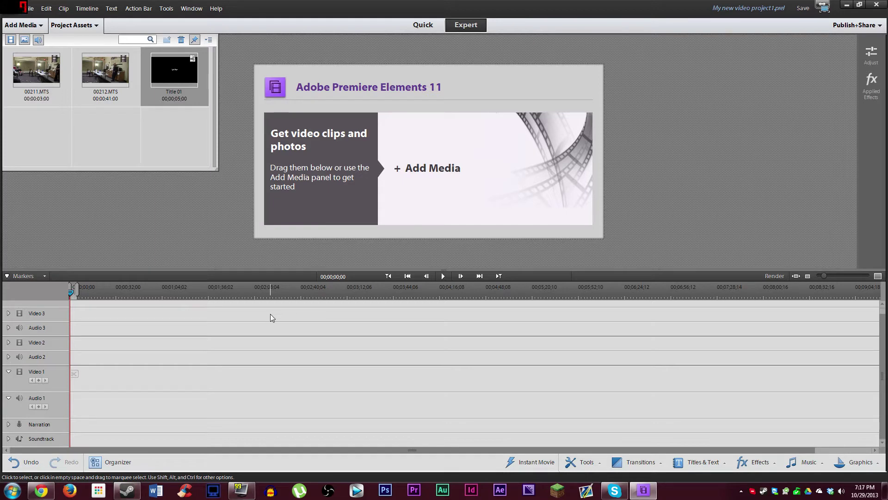
# Step: Show the Audio Meters and place the floating panel in the empty area beside the preview
pyautogui.click(190, 7)
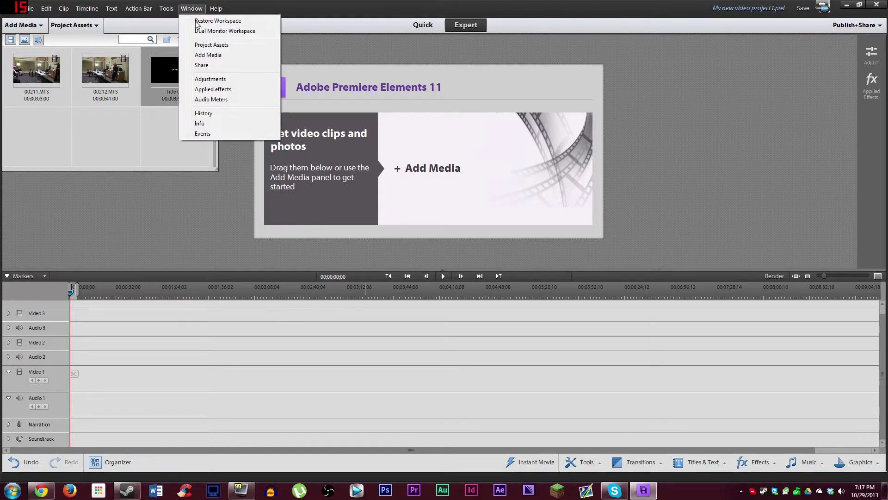
pyautogui.click(223, 99)
pyautogui.moveTo(471, 191); pyautogui.dragTo(795, 88)
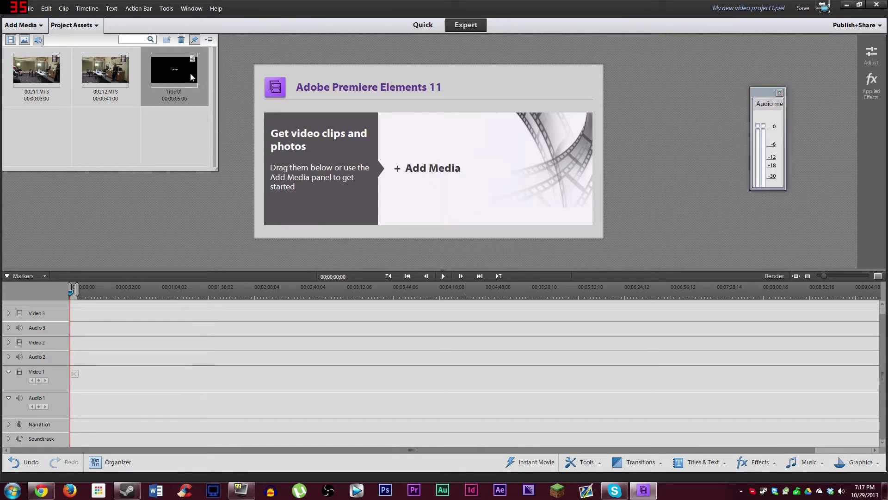
# Step: Delete Title 01 from the project assets, and place the 00212.MTS clip at the start of the Video 1 track
pyautogui.press('Delete')
pyautogui.click(117, 85)
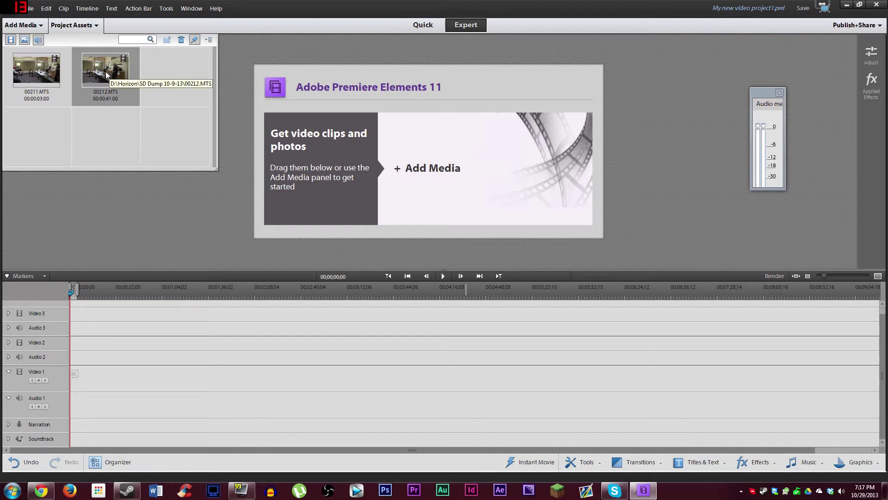
pyautogui.moveTo(55, 75); pyautogui.dragTo(95, 446)
pyautogui.moveTo(81, 83); pyautogui.dragTo(87, 365)
pyautogui.click(88, 292)
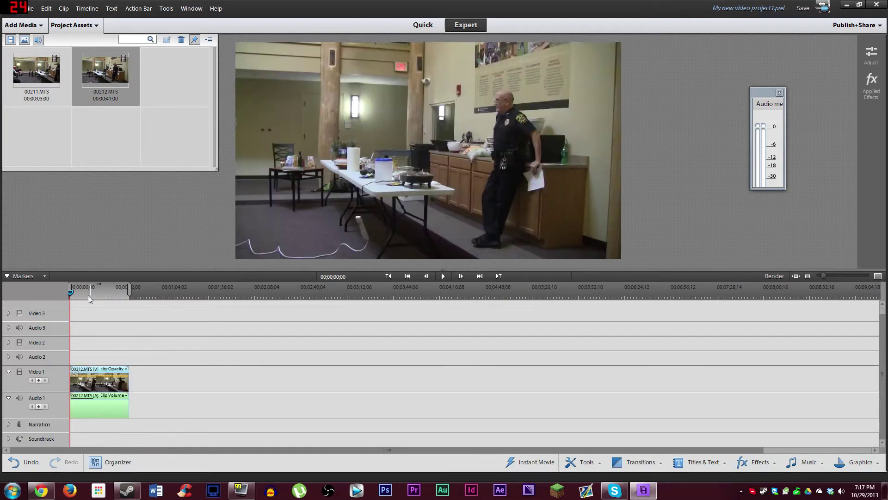
pyautogui.moveTo(89, 299)
pyautogui.mouseDown()
pyautogui.moveTo(117, 304)
pyautogui.moveTo(87, 304)
pyautogui.mouseUp()
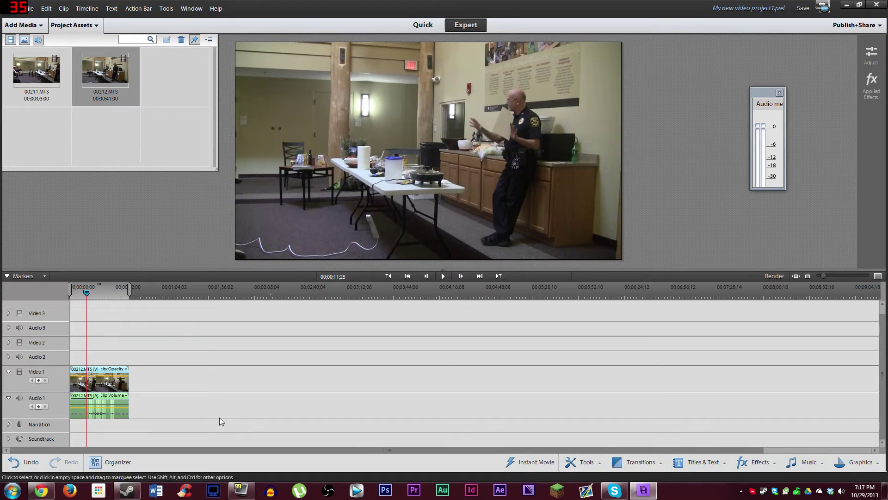
# Step: Import 00002.MTS into the project assets from the Horizon folder on the D: drive, using the file explorer
pyautogui.click(13, 490)
pyautogui.click(163, 341)
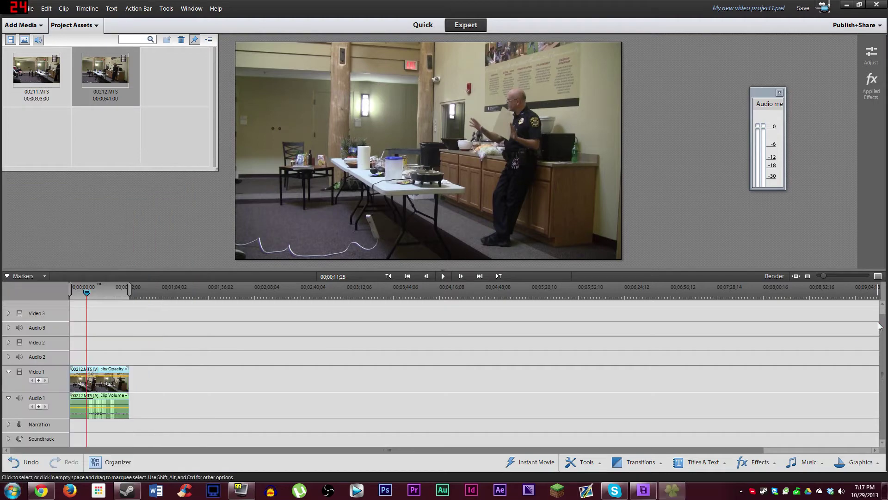
pyautogui.doubleClick(596, 185)
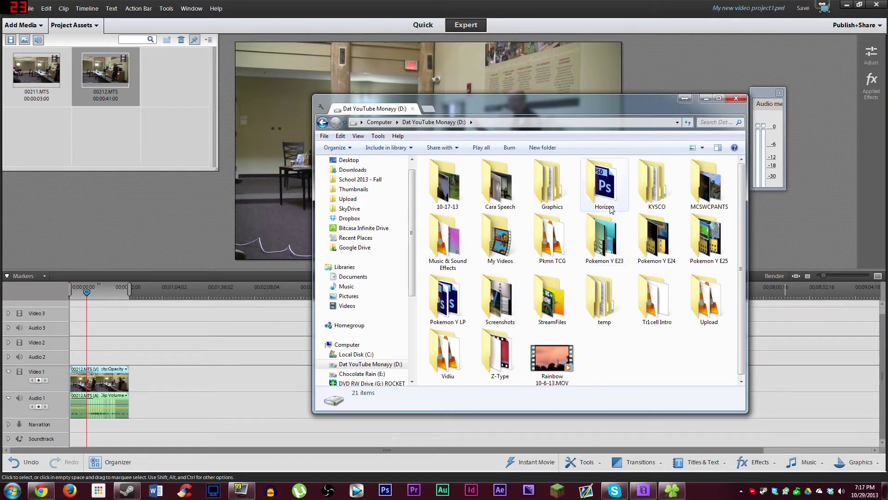
pyautogui.doubleClick(600, 198)
pyautogui.doubleClick(520, 192)
pyautogui.doubleClick(639, 205)
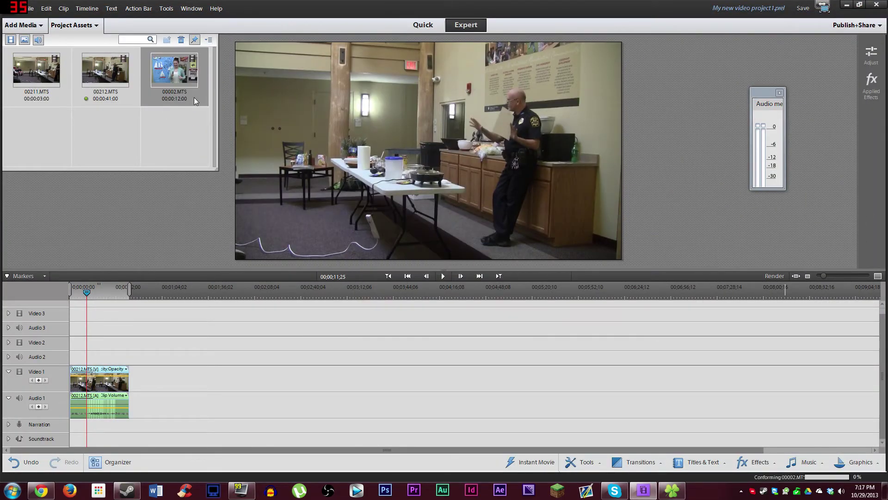
# Step: Place 00002.MTS at the start of the Video 1 track, and move 00212.MTS above it to the start of Video 2
pyautogui.moveTo(180, 73); pyautogui.dragTo(187, 405)
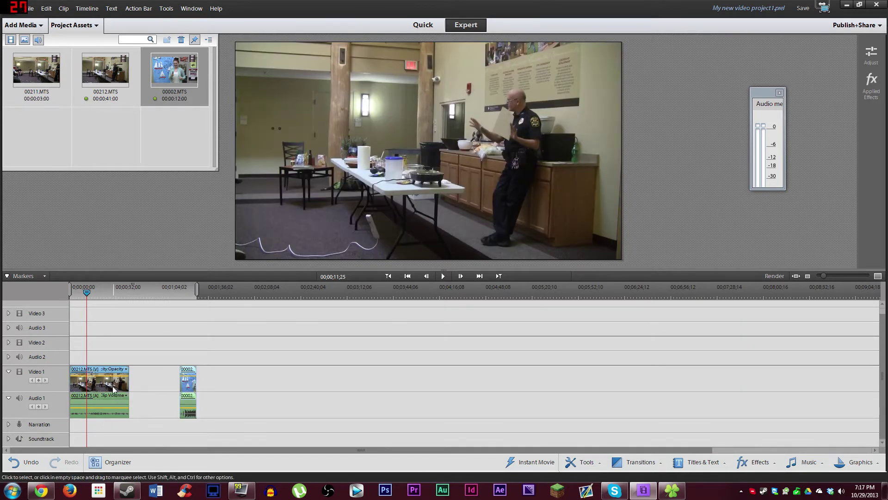
pyautogui.moveTo(113, 389); pyautogui.dragTo(281, 356)
pyautogui.moveTo(188, 382); pyautogui.dragTo(78, 382)
pyautogui.moveTo(269, 351); pyautogui.dragTo(99, 352)
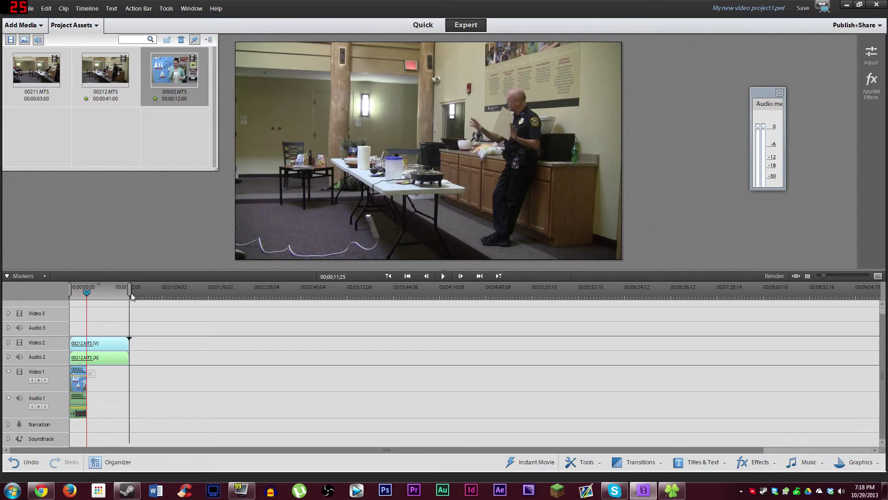
# Step: Shorten 00212.MTS on Video 2 from its end to almost nothing, and extend it back to its full length
pyautogui.moveTo(81, 297); pyautogui.dragTo(73, 296)
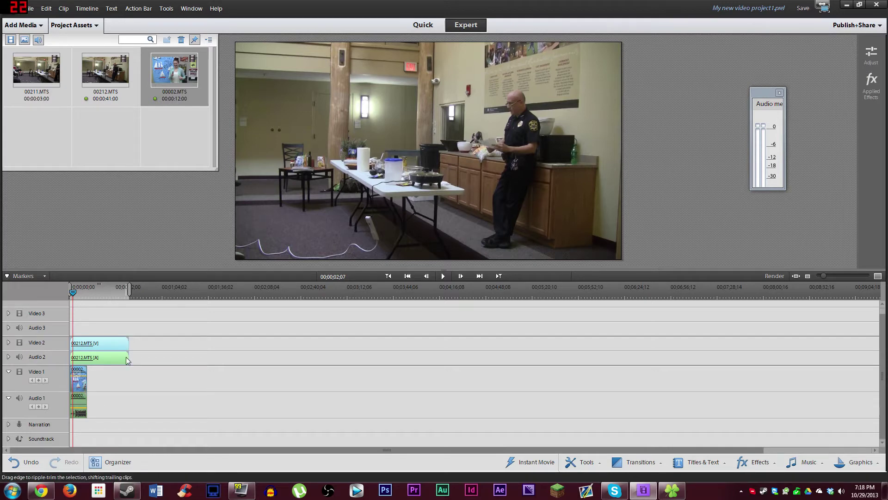
pyautogui.moveTo(130, 346); pyautogui.dragTo(199, 346)
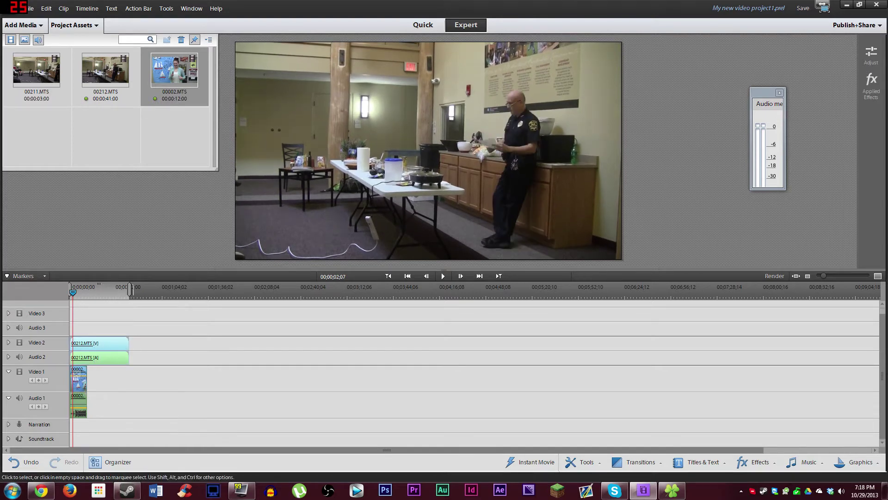
pyautogui.moveTo(129, 343); pyautogui.dragTo(71, 343)
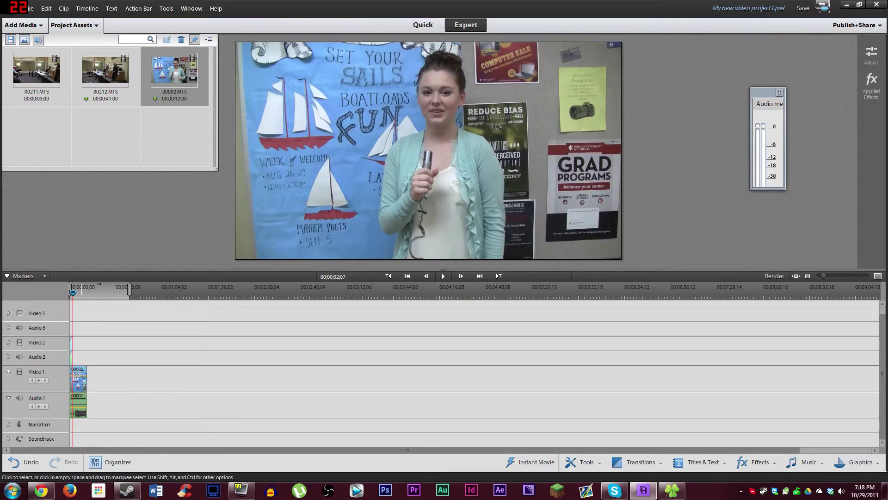
pyautogui.moveTo(73, 348); pyautogui.dragTo(197, 347)
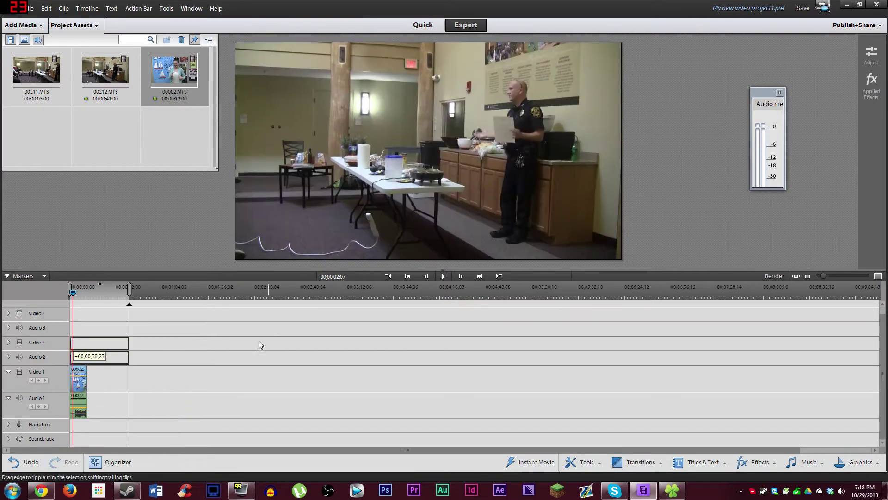
# Step: Trim both ends of 00212.MTS on Video 2 to about 6.7 seconds, and trim the start of 00002.MTS on Video 1
pyautogui.moveTo(259, 343); pyautogui.dragTo(127, 348)
pyautogui.moveTo(216, 345); pyautogui.dragTo(70, 295)
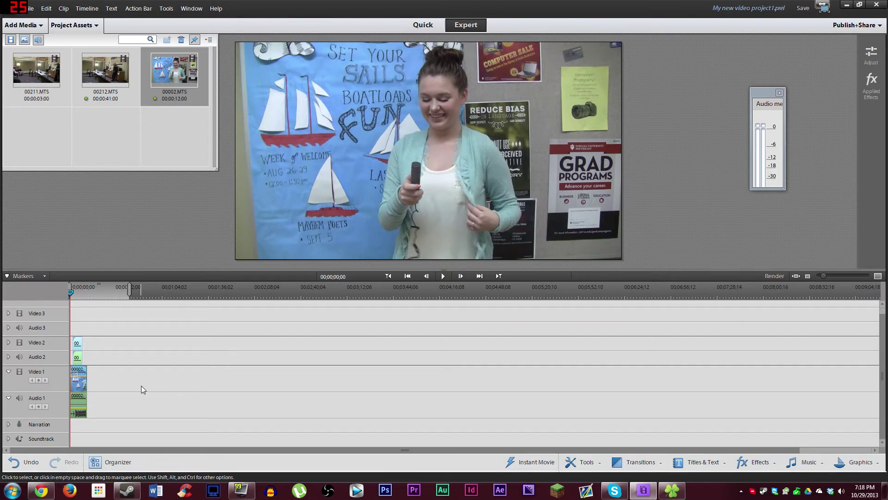
pyautogui.moveTo(71, 385); pyautogui.dragTo(77, 389)
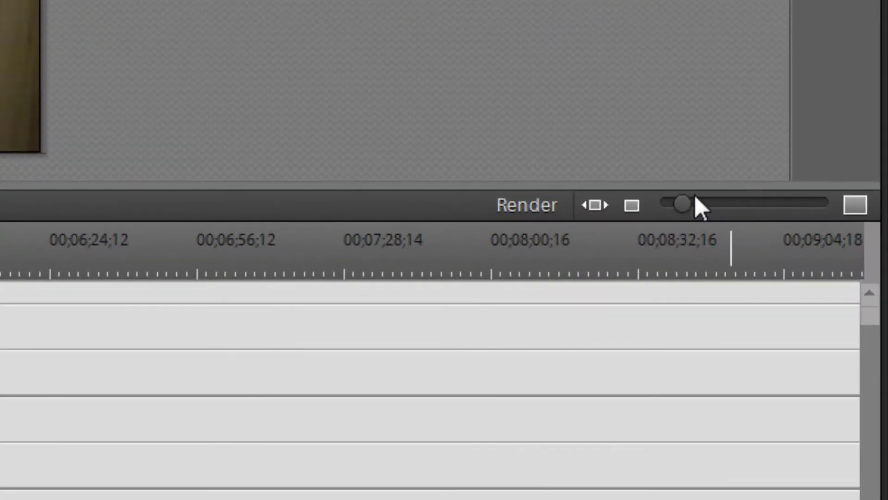
# Step: Split the 00002.MTS clip on the Video 1 track at 00;00;01;08
pyautogui.moveTo(695, 197)
pyautogui.mouseDown()
pyautogui.moveTo(689, 200)
pyautogui.moveTo(751, 205)
pyautogui.moveTo(704, 212)
pyautogui.mouseUp()
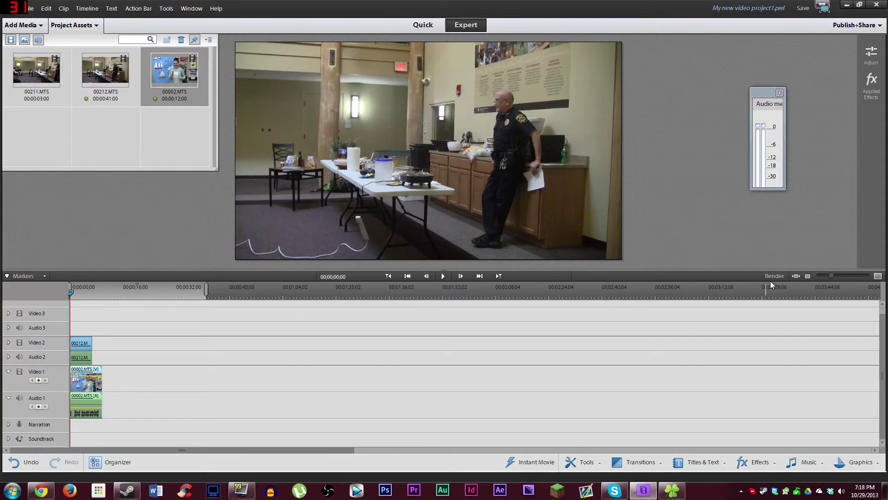
pyautogui.moveTo(832, 276); pyautogui.dragTo(847, 276)
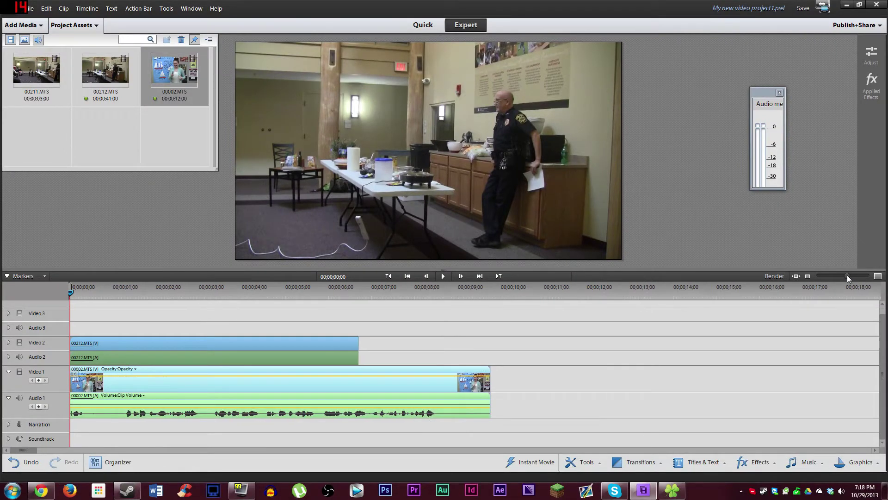
pyautogui.moveTo(847, 276)
pyautogui.mouseDown()
pyautogui.moveTo(823, 279)
pyautogui.moveTo(848, 276)
pyautogui.mouseUp()
pyautogui.click(847, 276)
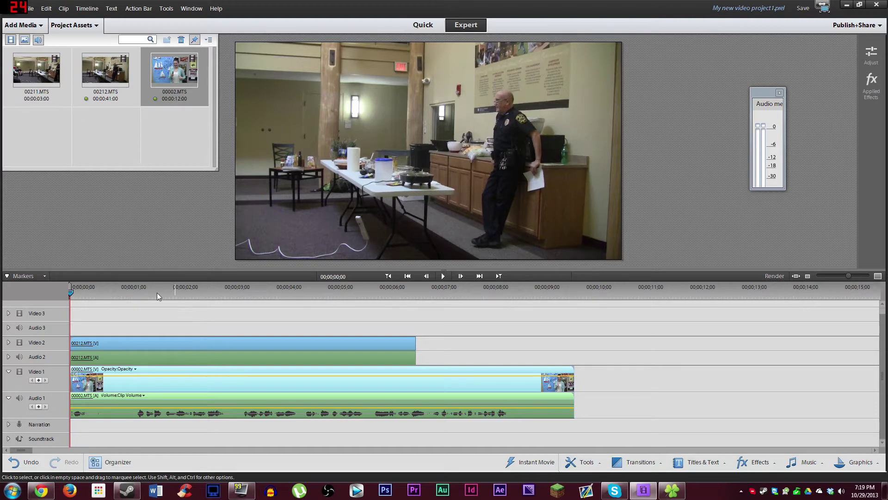
pyautogui.click(130, 291)
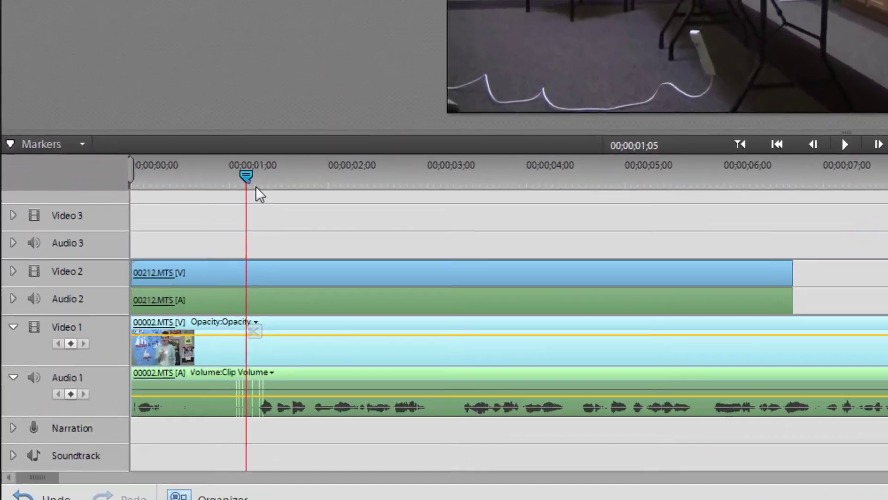
pyautogui.click(250, 187)
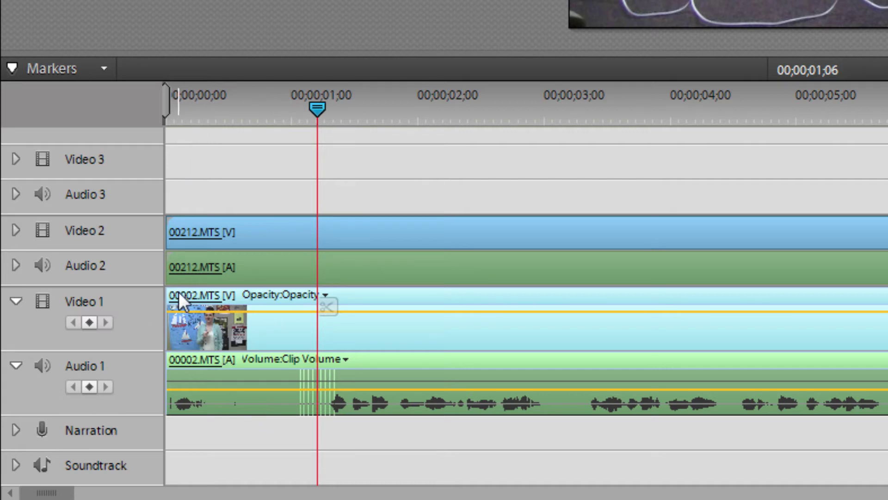
pyautogui.moveTo(316, 118)
pyautogui.mouseDown()
pyautogui.moveTo(309, 117)
pyautogui.moveTo(335, 122)
pyautogui.moveTo(315, 120)
pyautogui.moveTo(324, 121)
pyautogui.mouseUp()
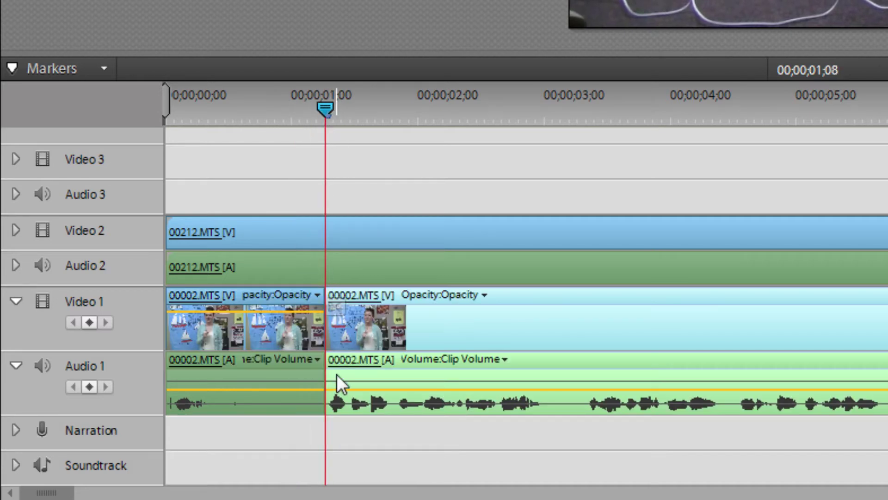
# Step: Delete the short first part of the split 00002.MTS clip, and move 00212.MTS on Video 2 to start at about 0.9 seconds
pyautogui.moveTo(288, 329); pyautogui.dragTo(176, 329)
pyautogui.click(341, 312)
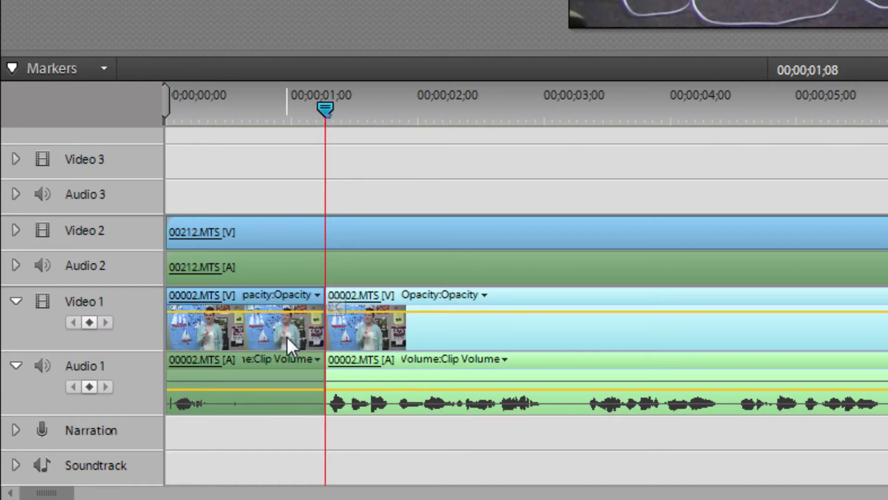
pyautogui.click(286, 336)
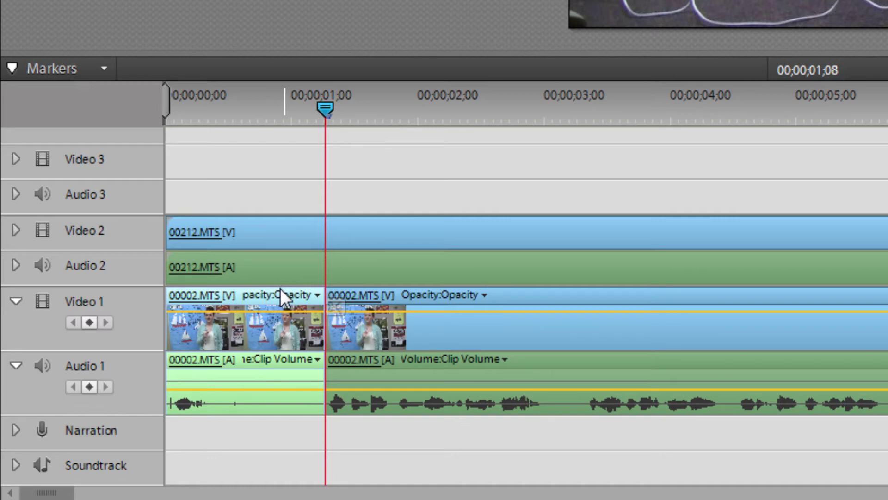
pyautogui.click(250, 303)
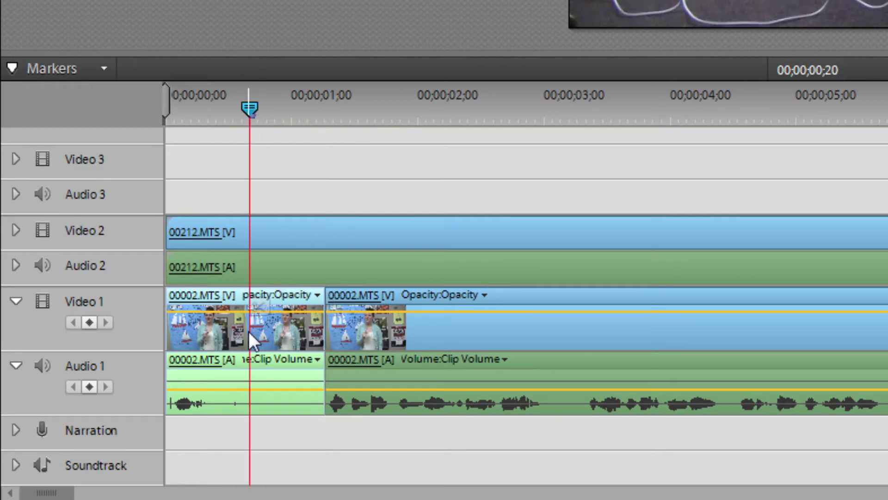
pyautogui.press('Delete')
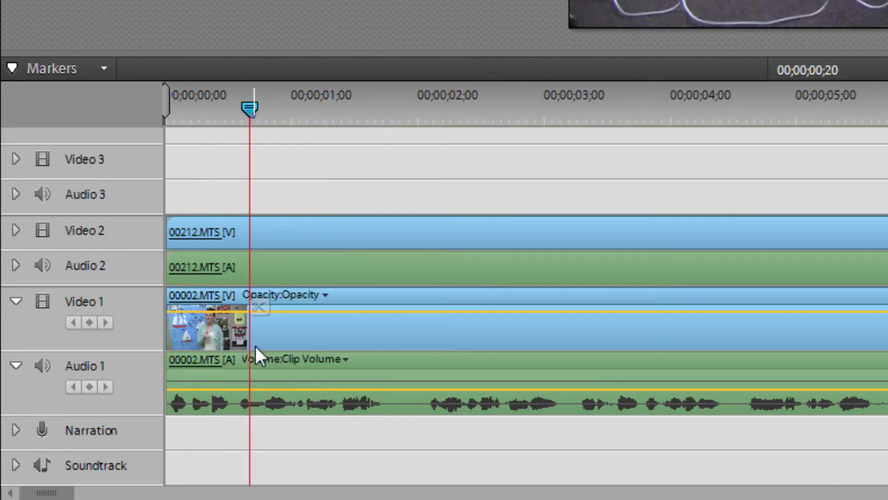
pyautogui.moveTo(421, 248); pyautogui.dragTo(439, 240)
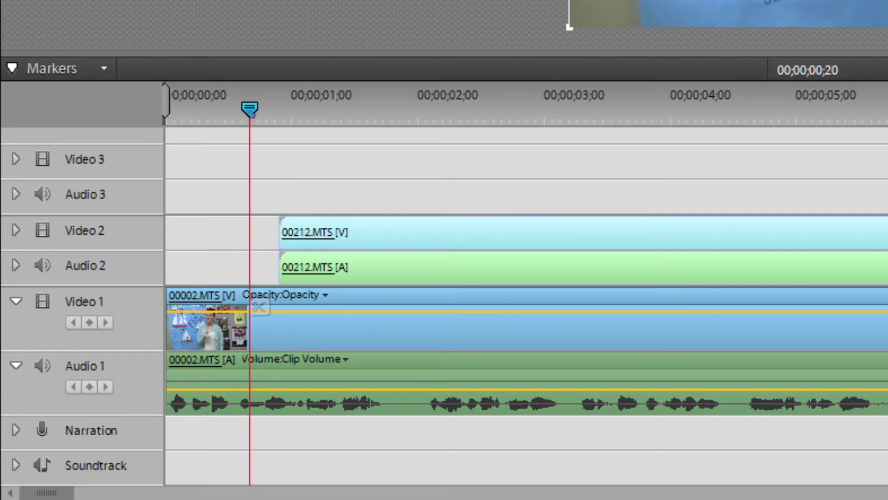
# Step: Play the sequence from the beginning, and trim the end of 00002.MTS on Video 1 to 00;00;07;27
pyautogui.moveTo(248, 113); pyautogui.dragTo(107, 116)
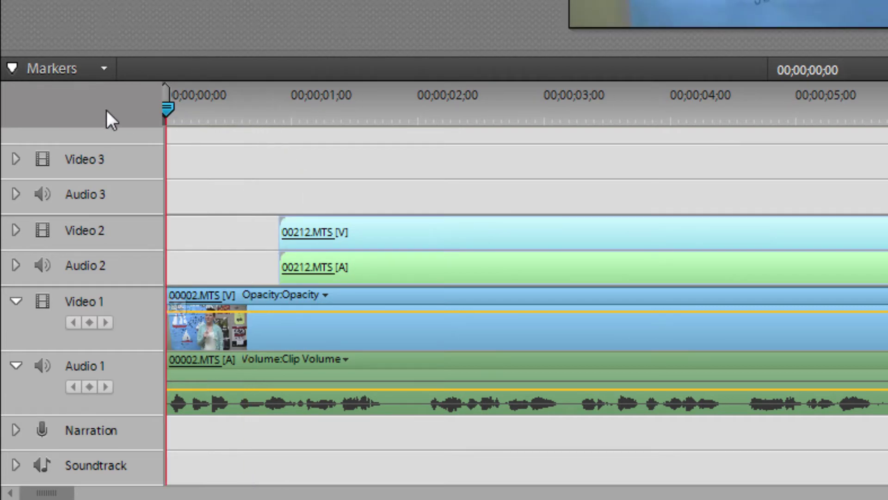
pyautogui.press('space')
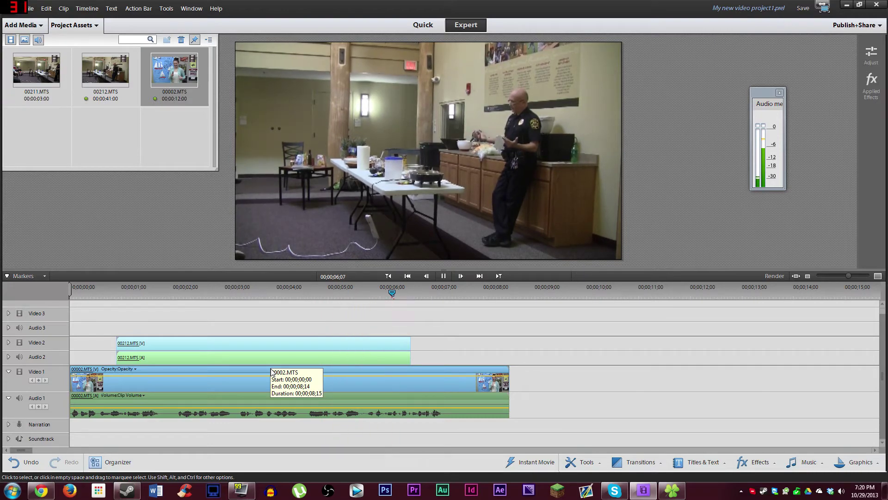
pyautogui.click(296, 371)
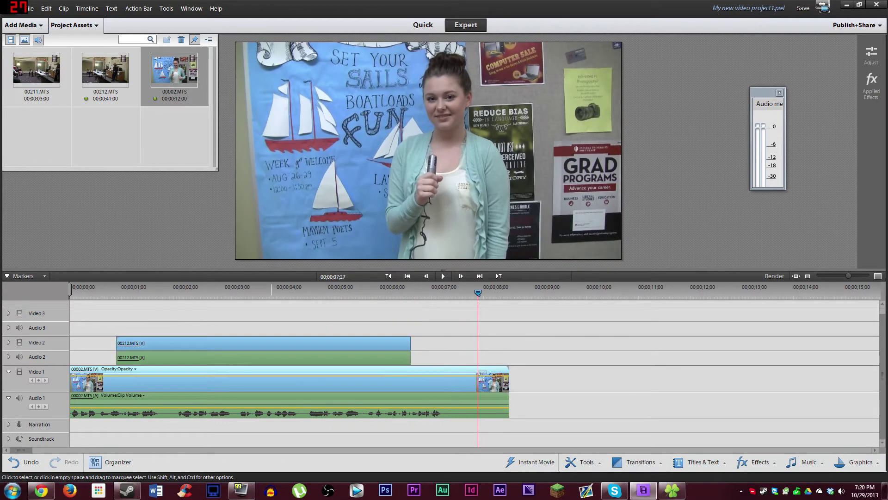
pyautogui.moveTo(508, 392); pyautogui.dragTo(478, 392)
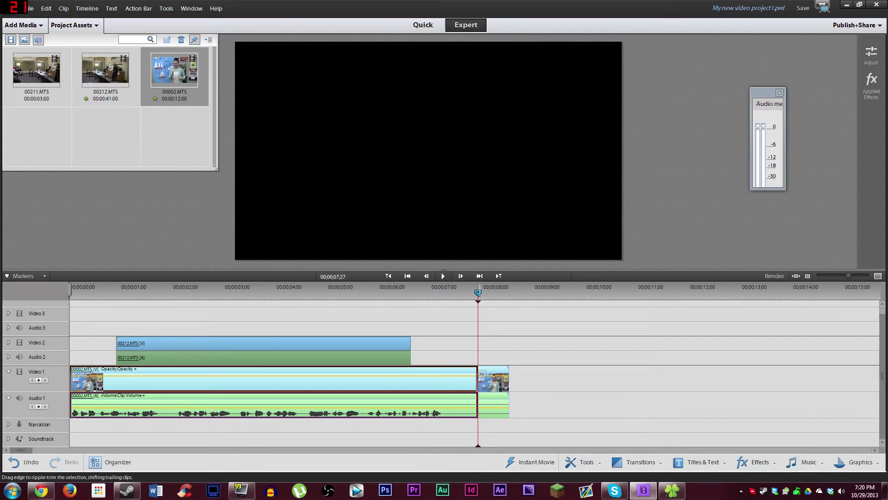
# Step: Preview the trimmed sequence at several points to check the switch between the 00002.MTS and 00212.MTS pictures
pyautogui.click(301, 292)
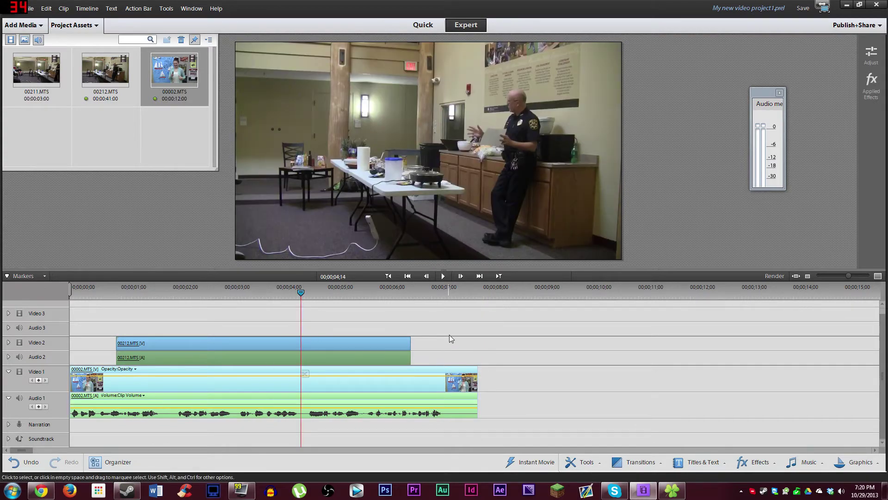
pyautogui.click(442, 295)
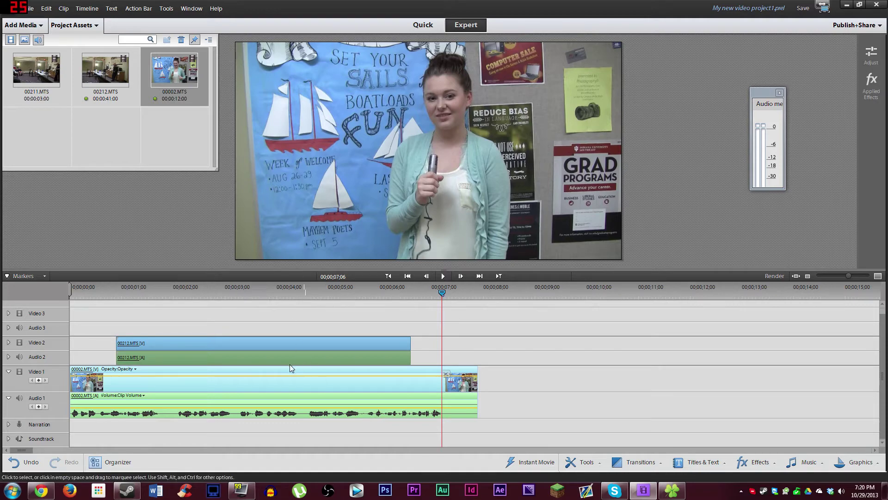
pyautogui.moveTo(84, 296); pyautogui.dragTo(268, 290)
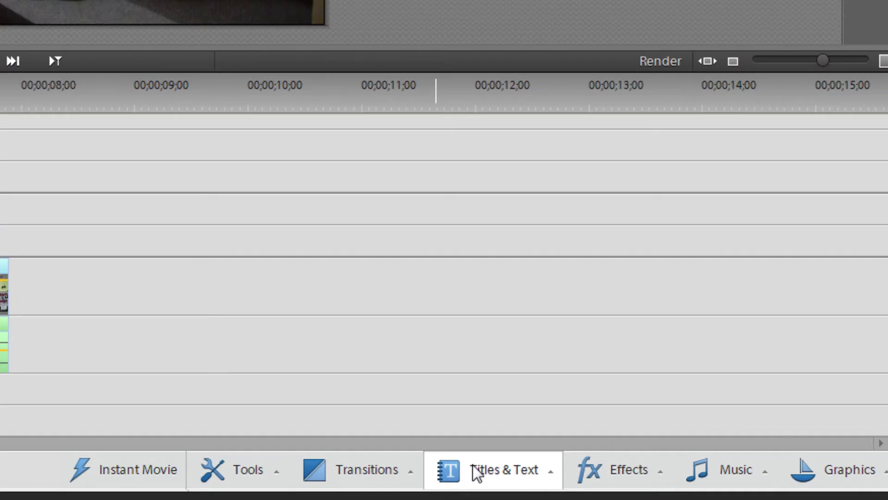
# Step: Browse the General title templates and place the Default Text title on Video 3 starting at about 2 seconds
pyautogui.click(688, 461)
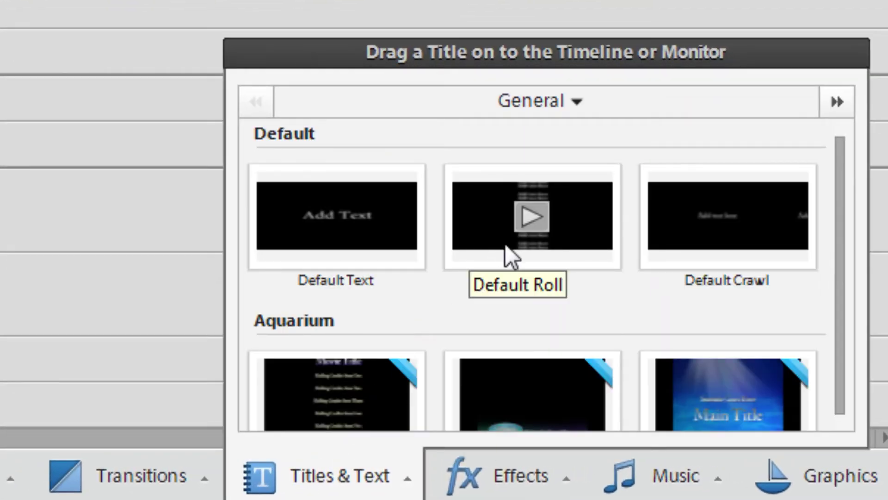
pyautogui.scroll(-2, 570, 254)
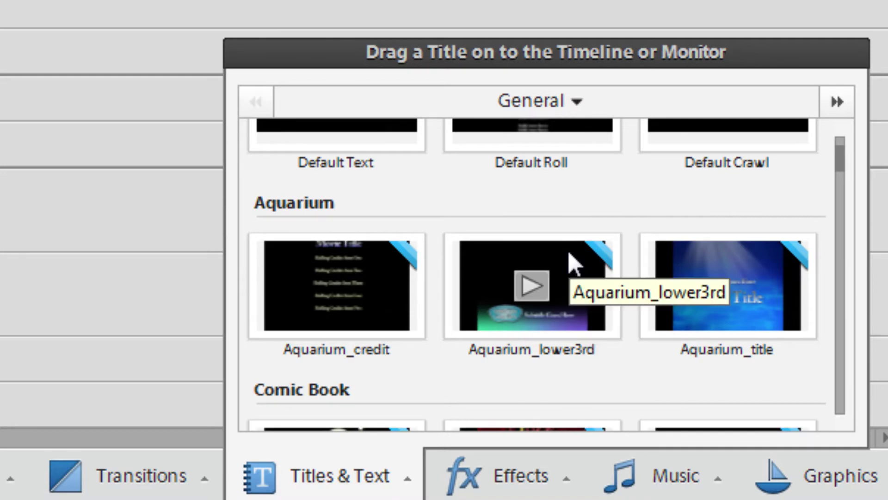
pyautogui.scroll(-7, 569, 254)
pyautogui.scroll(-3, 558, 248)
pyautogui.scroll(12, 548, 245)
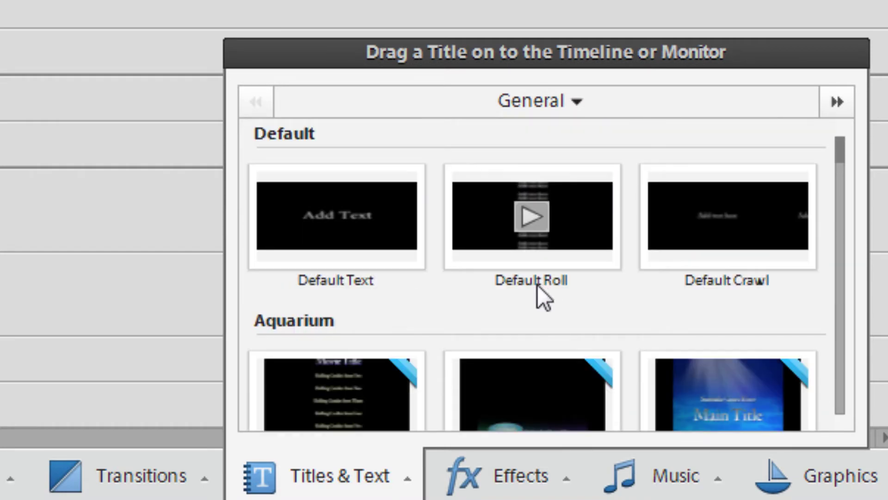
pyautogui.click(329, 229)
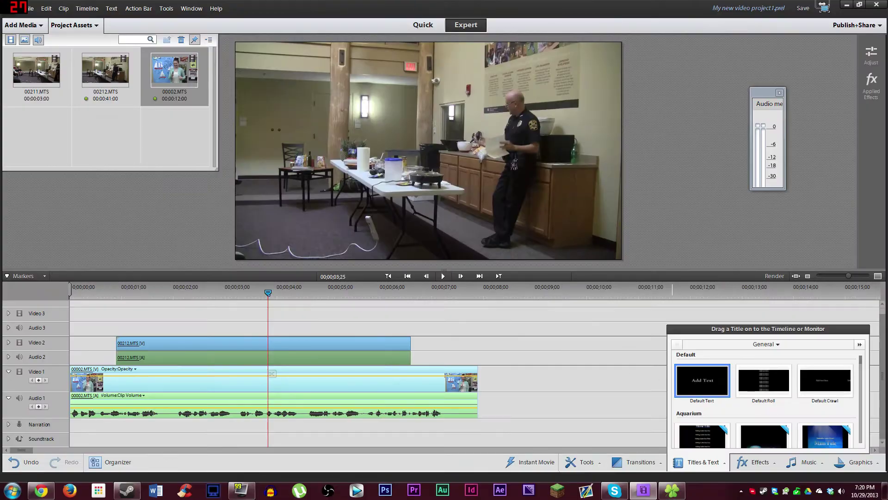
pyautogui.moveTo(702, 380); pyautogui.dragTo(174, 314)
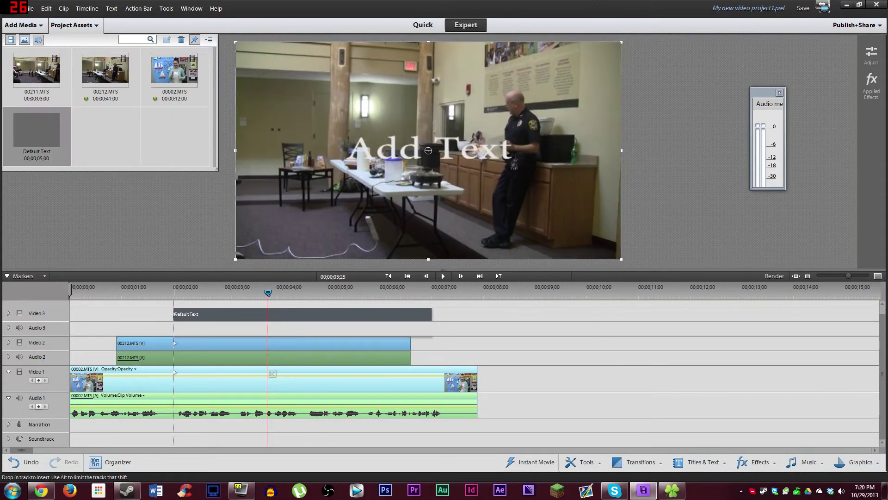
# Step: Trim the end of the Default Text title to about 5.5 seconds and open its text for editing
pyautogui.moveTo(426, 314); pyautogui.dragTo(354, 314)
pyautogui.click(374, 153)
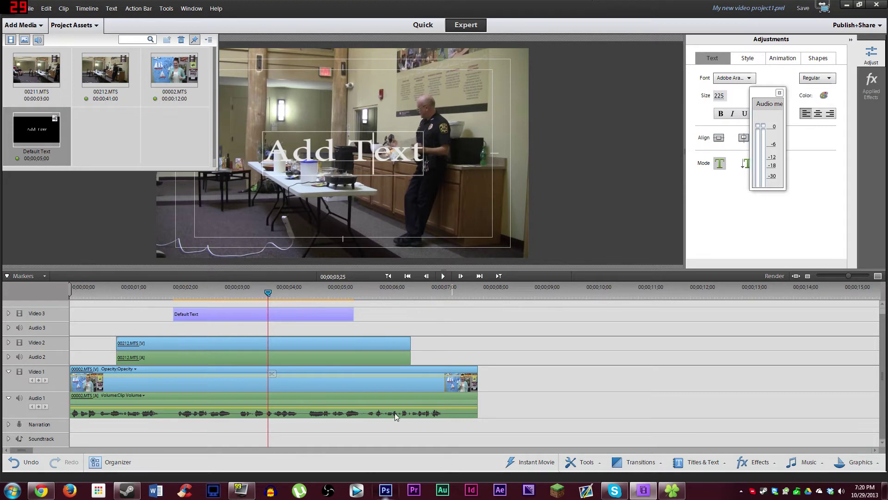
# Step: Switch to Photoshop and create a new 1920 × 1080 pixel document at 72 pixels/inch with a transparent background
pyautogui.rightClick(387, 489)
pyautogui.click(643, 490)
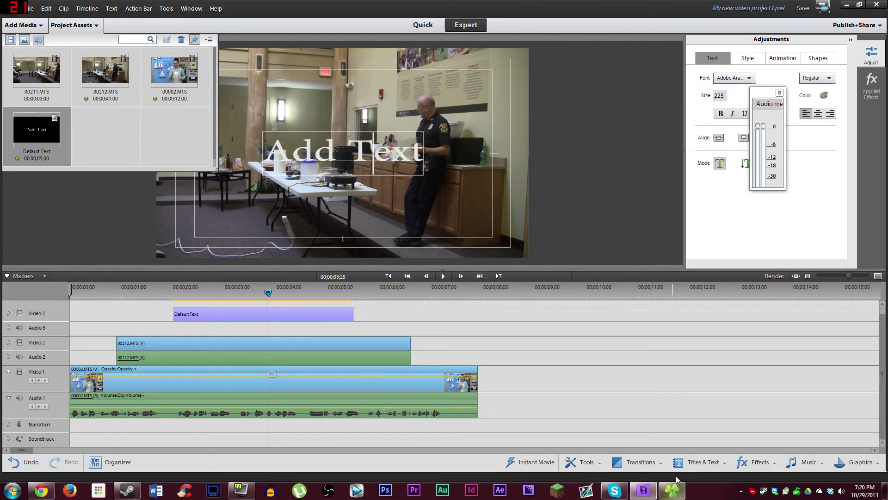
pyautogui.click(384, 491)
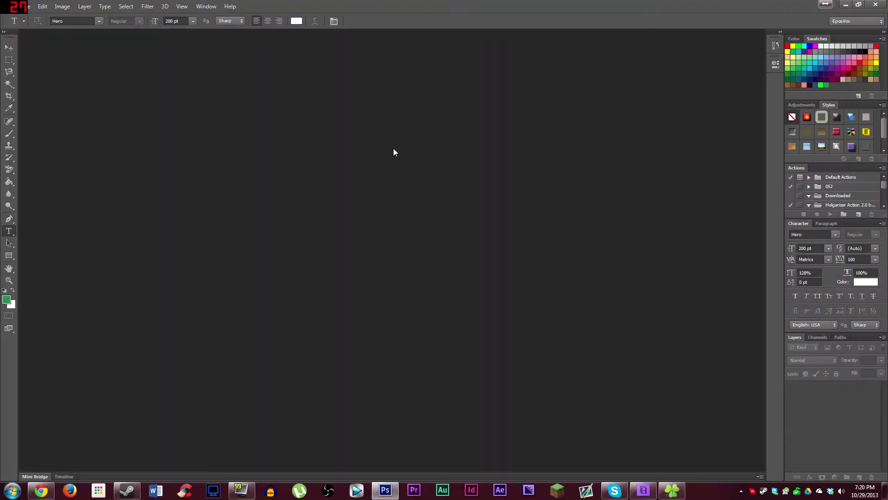
pyautogui.hotkey('ctrl', 'n')
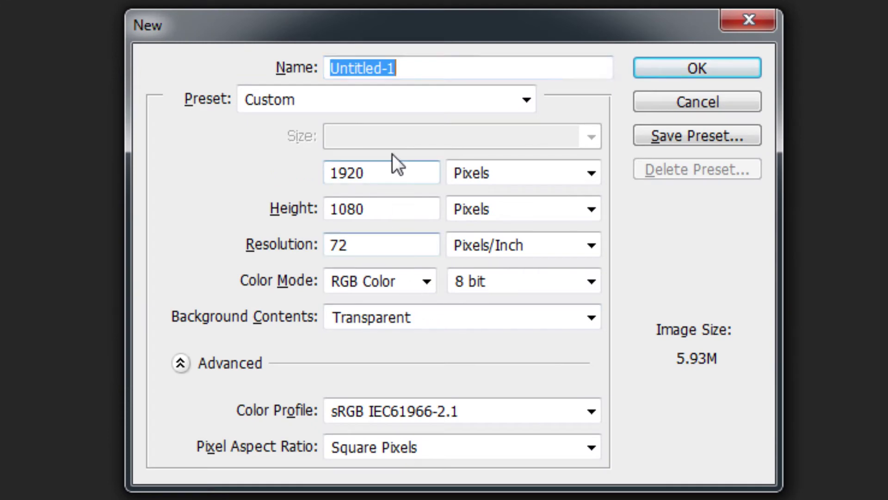
pyautogui.click(404, 211)
pyautogui.click(405, 237)
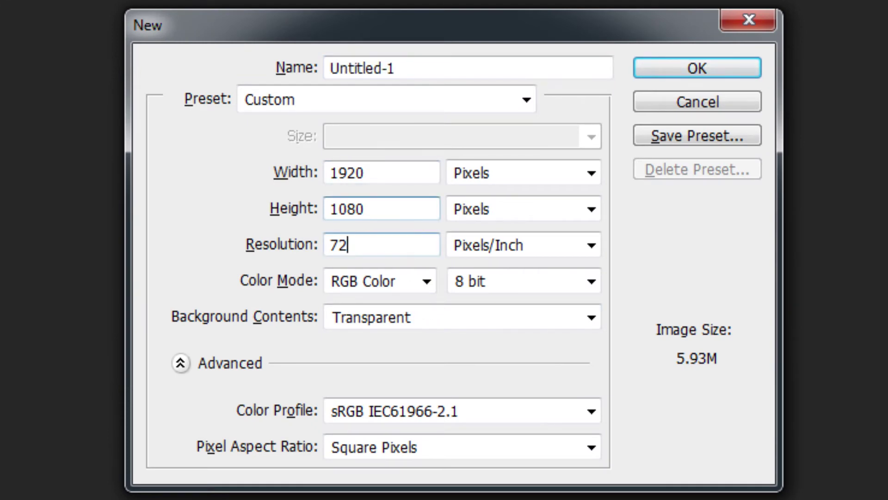
pyautogui.click(400, 316)
pyautogui.click(400, 317)
pyautogui.click(402, 317)
pyautogui.click(402, 317)
pyautogui.click(636, 70)
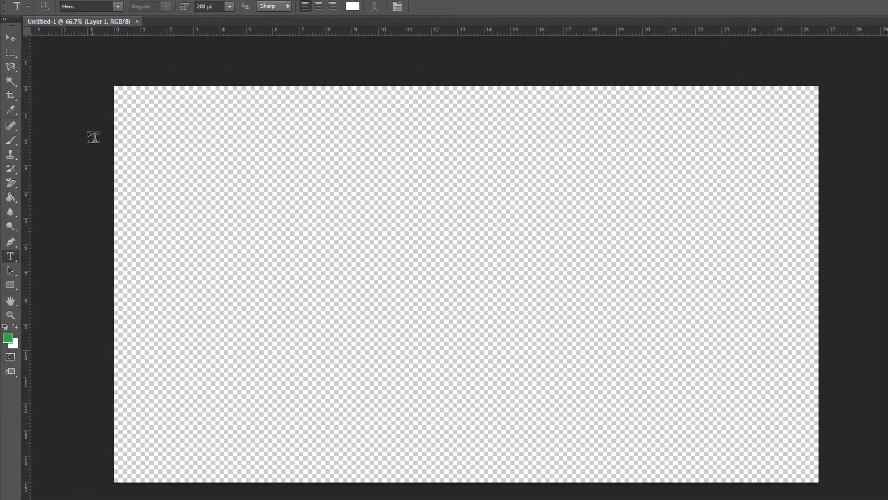
# Step: Set the font to Probert Bold and add the white text "Blahblah" at 200 pt on the canvas
pyautogui.click(89, 4)
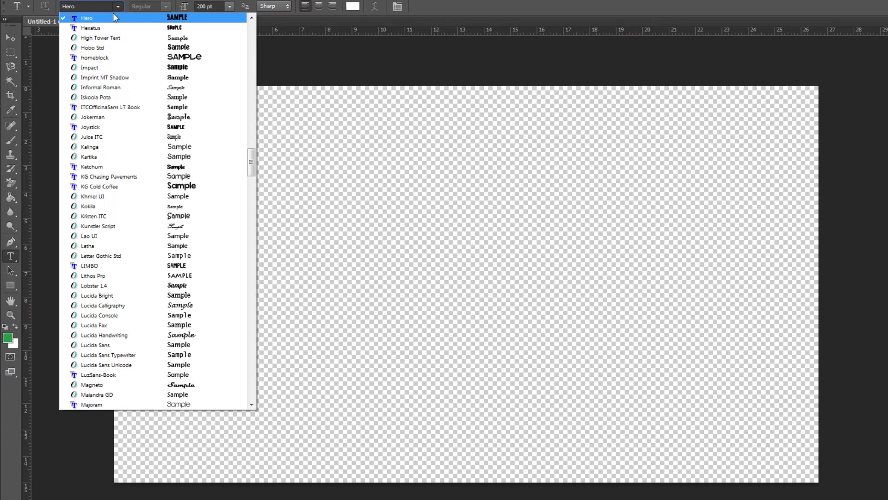
pyautogui.click(105, 17)
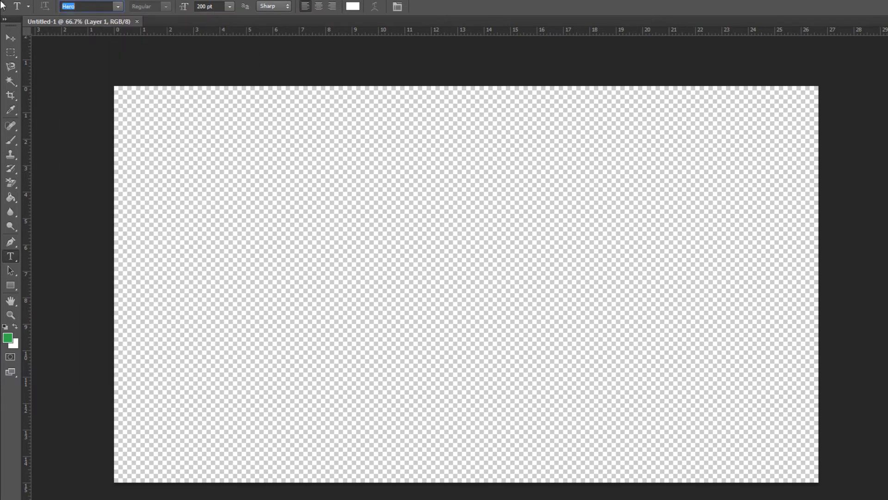
pyautogui.press('Return')
pyautogui.click(368, 252)
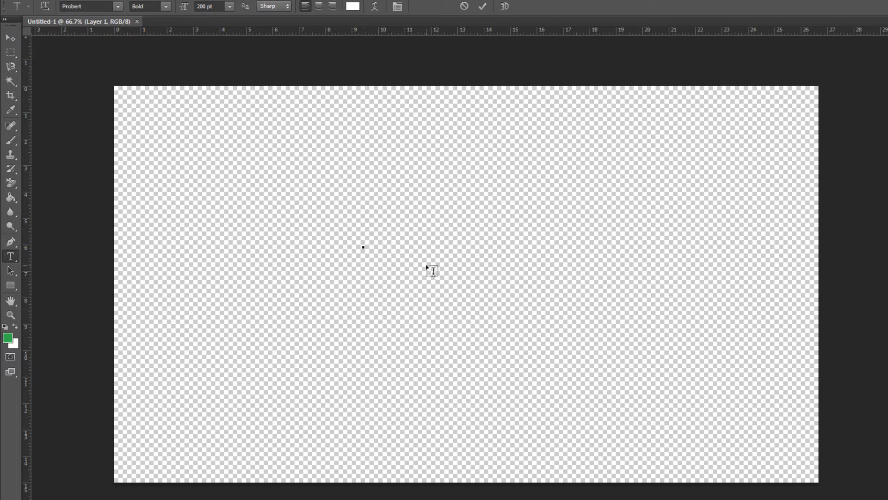
pyautogui.write('Blahblah')
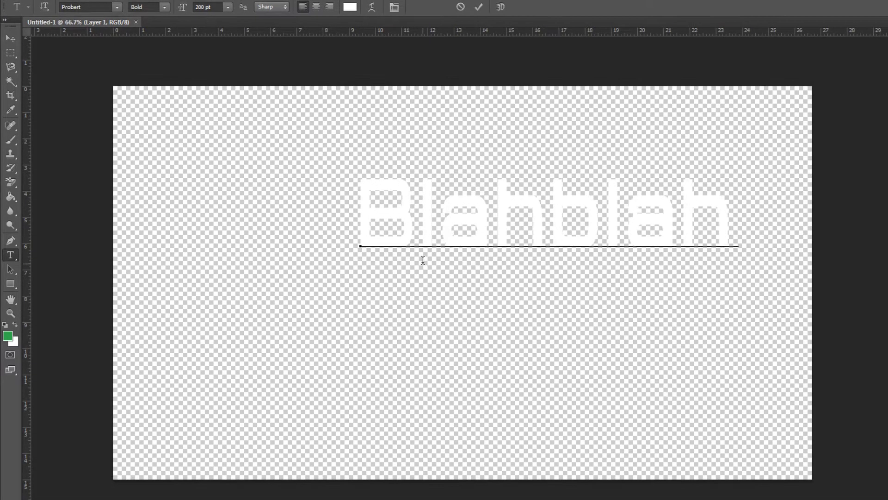
# Step: Move the "Blahblah" text to the canvas's lower-left area and apply a preset style with a black stroke and drop shadow
pyautogui.moveTo(482, 296); pyautogui.dragTo(274, 491)
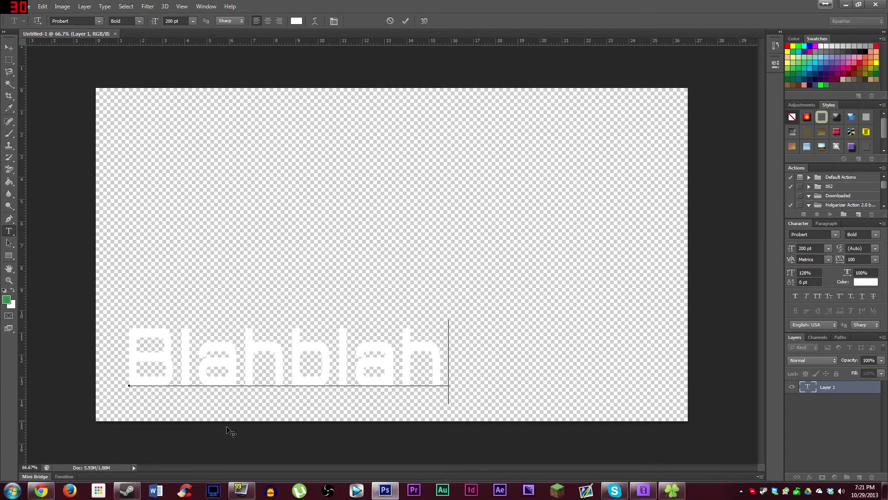
pyautogui.hotkey('ctrl', 'Return')
pyautogui.scroll(-1, 878, 132)
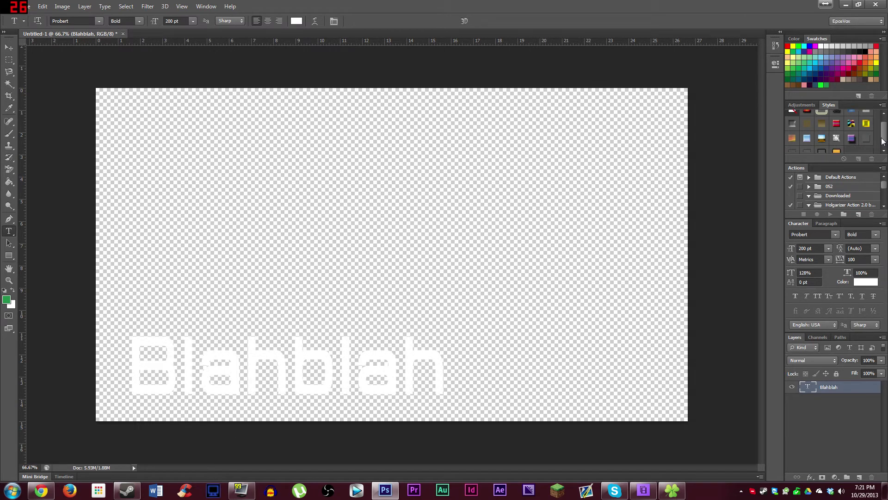
pyautogui.click(825, 144)
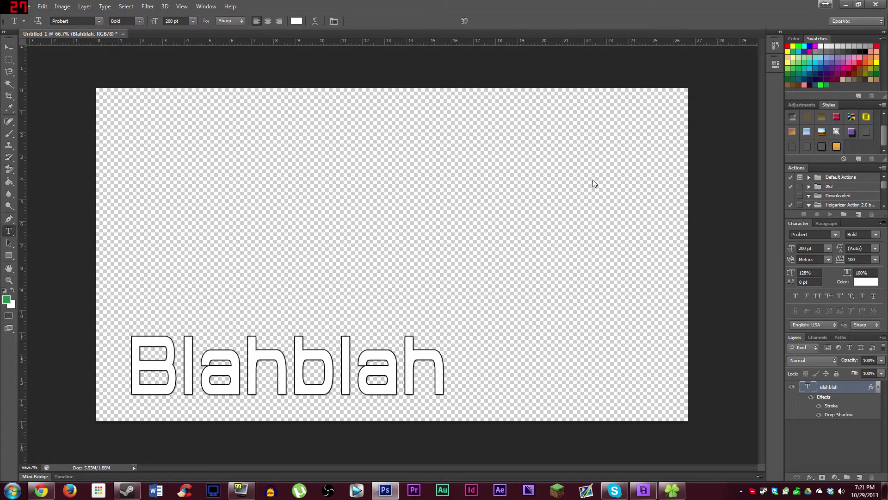
# Step: Save the document as the Photoshop file "test pshop" on the Dat YouTube Monayy (D:) drive
pyautogui.hotkey('ctrl', 's')
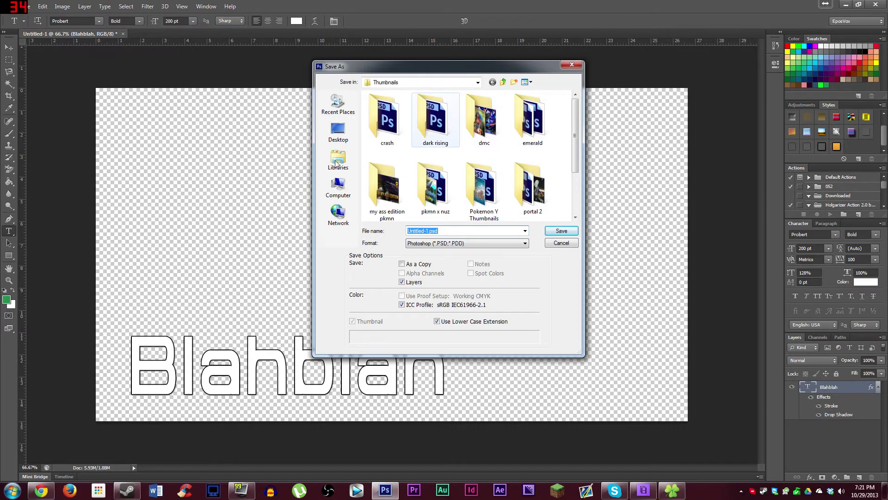
pyautogui.click(338, 187)
pyautogui.doubleClick(491, 115)
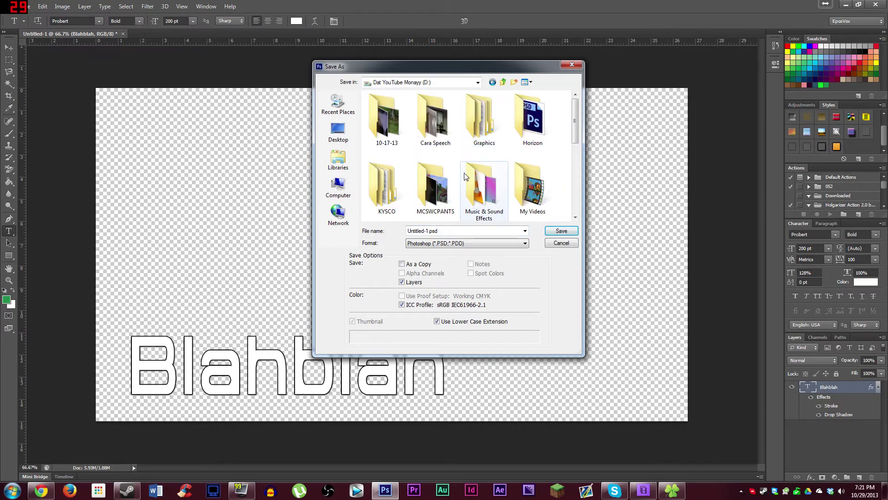
pyautogui.click(474, 230)
pyautogui.write('test')
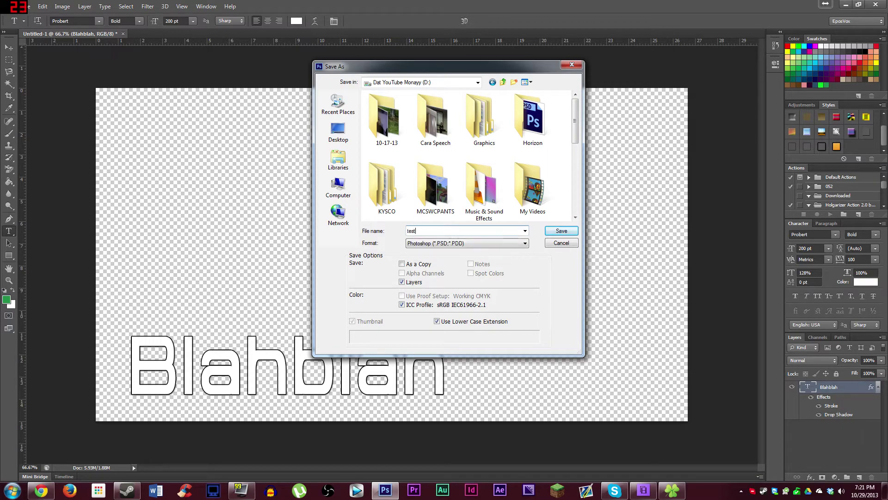
pyautogui.write(' pshop')
pyautogui.press('Return')
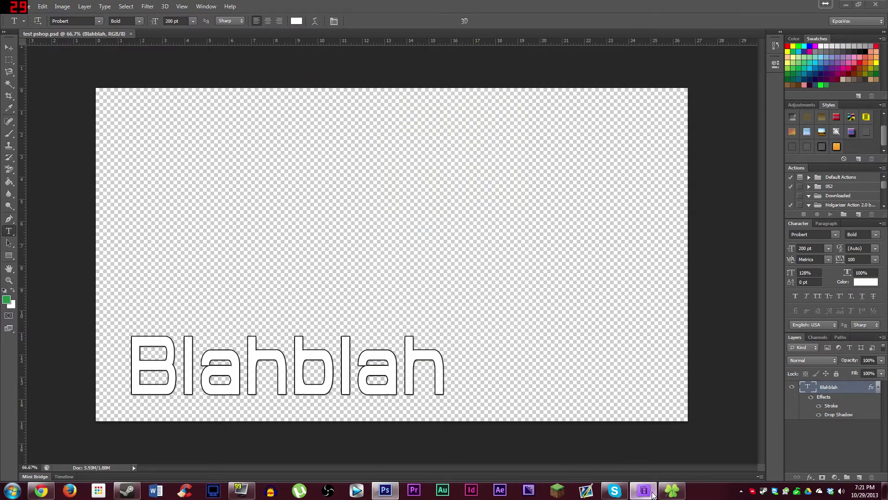
# Step: Switch back to Premiere Elements, import test pshop.psd from the D: drive, and place it on Video 3 at about 6 seconds
pyautogui.click(643, 490)
pyautogui.click(672, 490)
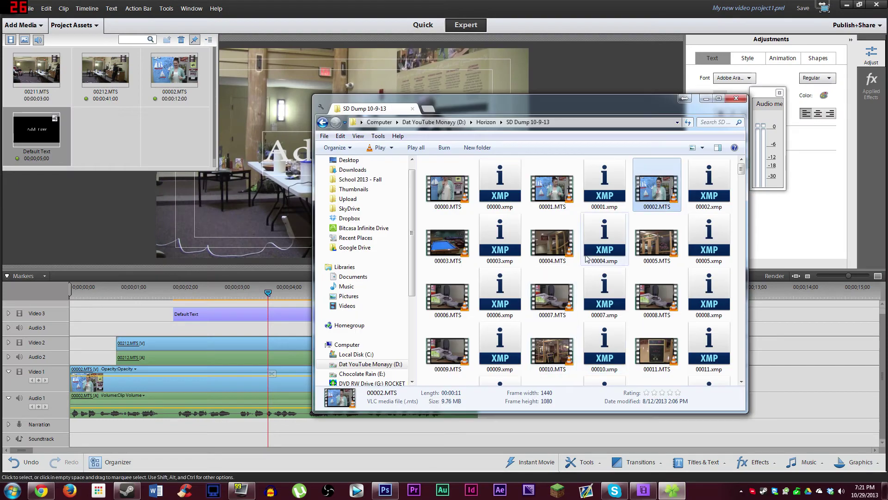
pyautogui.click(428, 109)
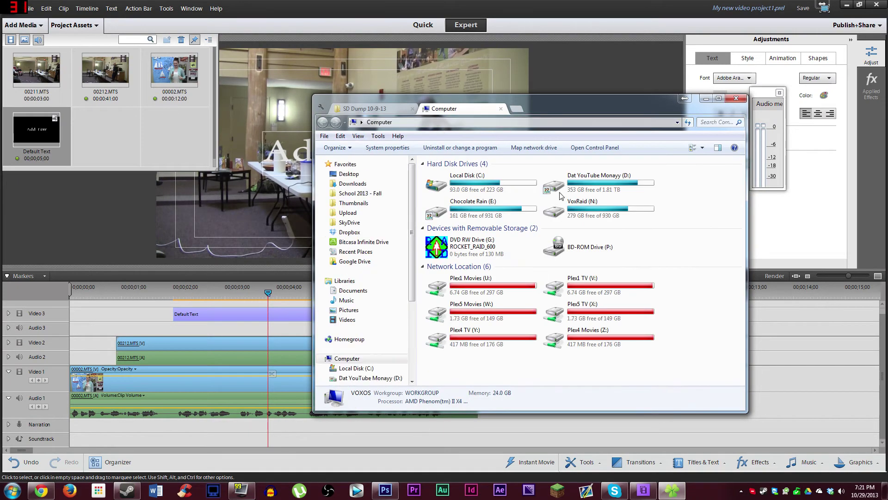
pyautogui.doubleClick(597, 188)
pyautogui.moveTo(596, 345); pyautogui.dragTo(173, 130)
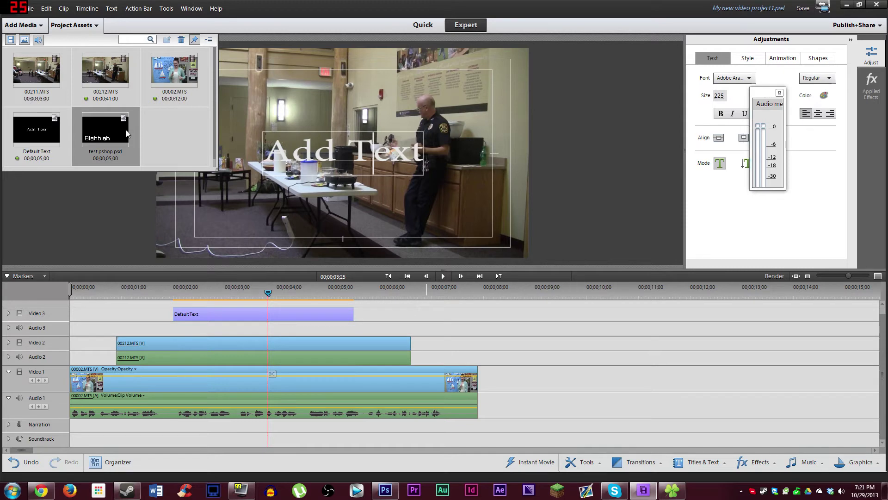
pyautogui.moveTo(282, 238); pyautogui.dragTo(383, 315)
# Step: Compare the test pshop.psd title with the Default Text title by previewing the sequence at both clips
pyautogui.click(394, 289)
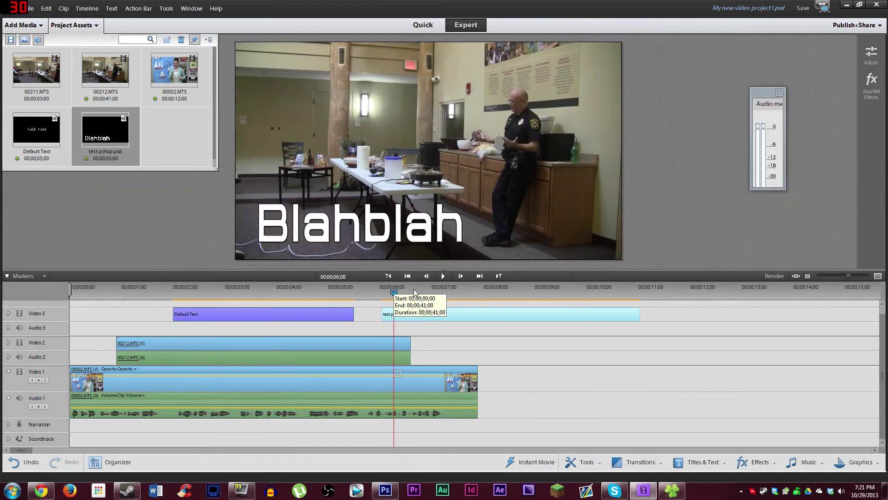
pyautogui.click(300, 289)
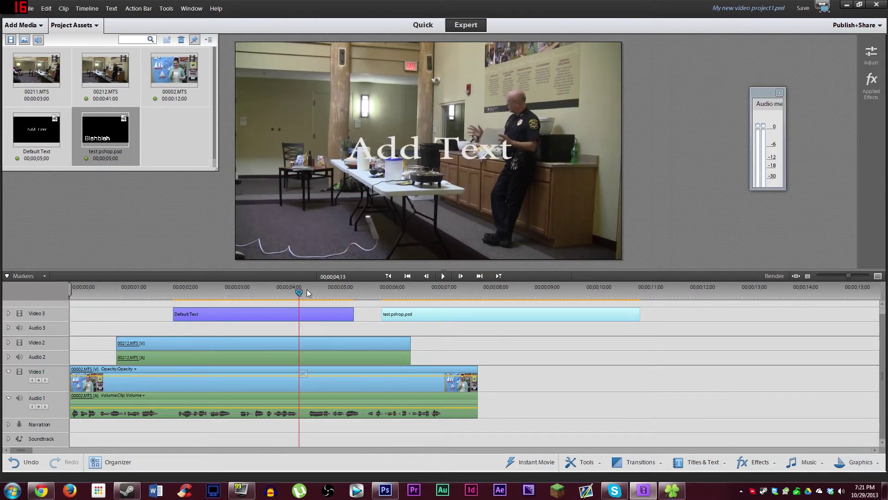
pyautogui.click(393, 298)
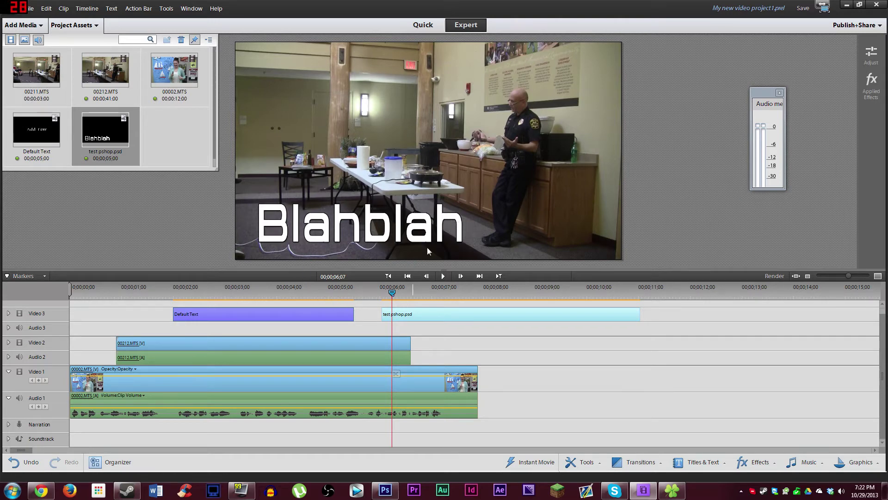
# Step: Trim test pshop.psd on Video 3 to about one second and move it to start near 6;22, past the end of 00212.MTS
pyautogui.rightClick(475, 174)
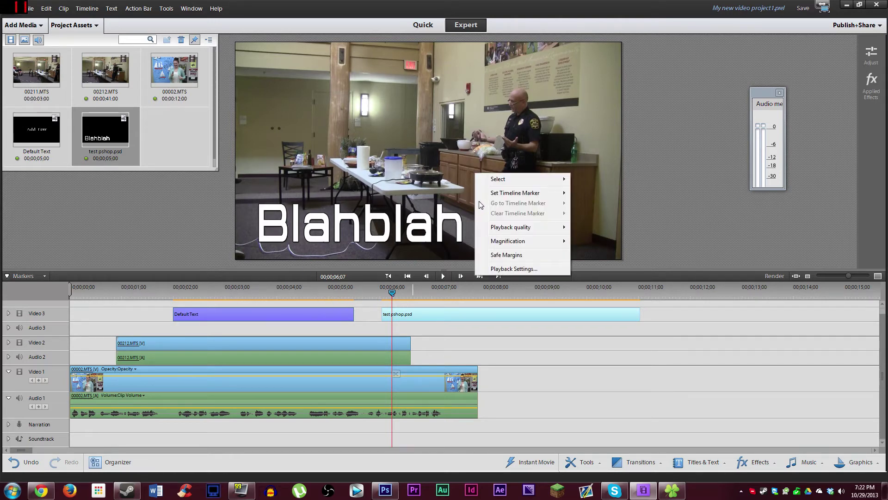
pyautogui.click(360, 296)
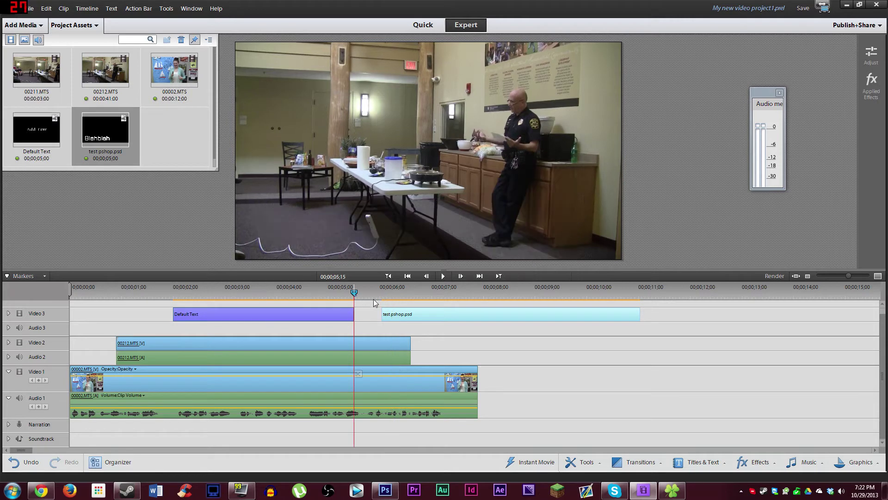
pyautogui.moveTo(638, 323); pyautogui.dragTo(471, 316)
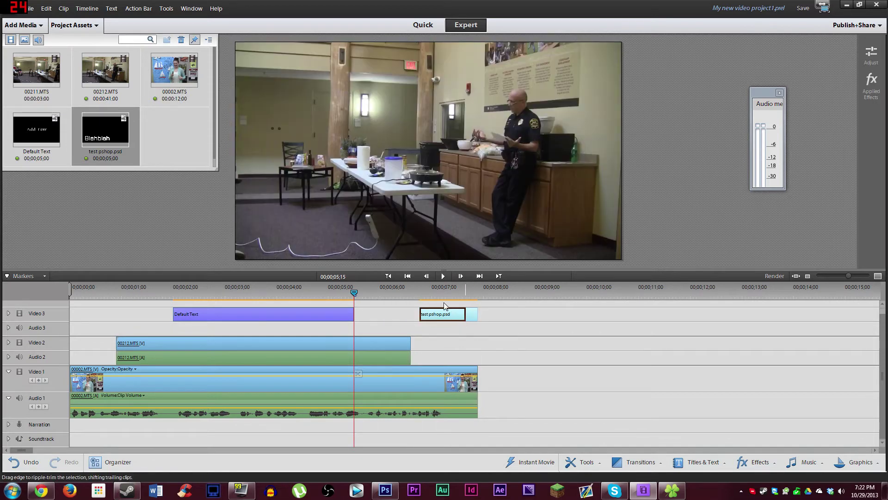
pyautogui.click(438, 293)
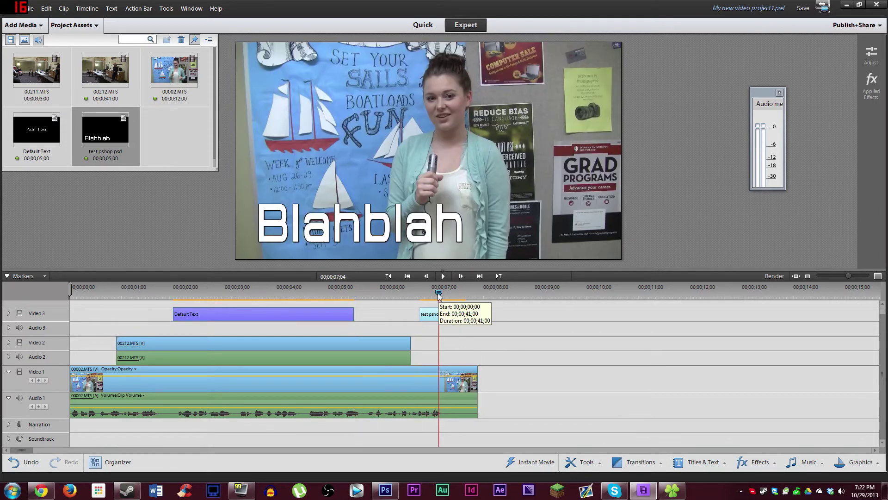
# Step: Preview the Default Text title at about 4;13 and open the options for the 00002.MTS clip on Video 1
pyautogui.click(300, 289)
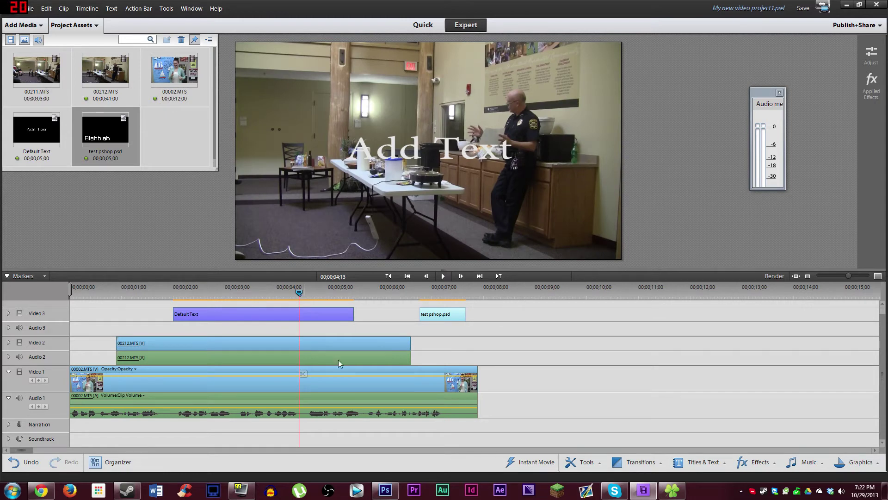
pyautogui.click(320, 381)
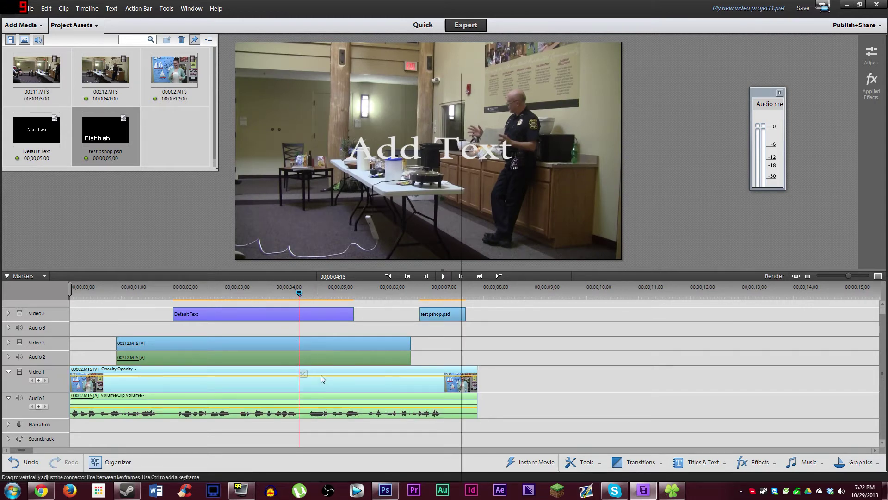
pyautogui.rightClick(318, 378)
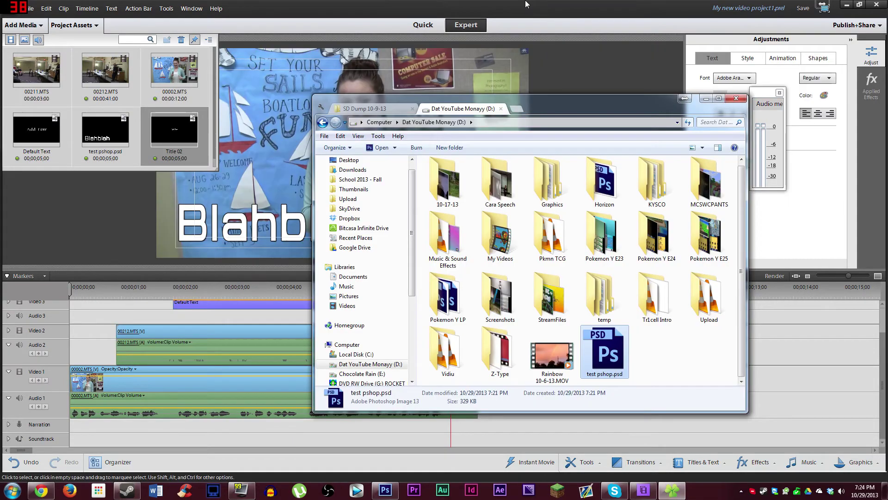
# Step: Return to Premiere Elements and preview the stretch where 00212.MTS overlaps 00002.MTS, playing it briefly from about 1;22
pyautogui.click(526, 5)
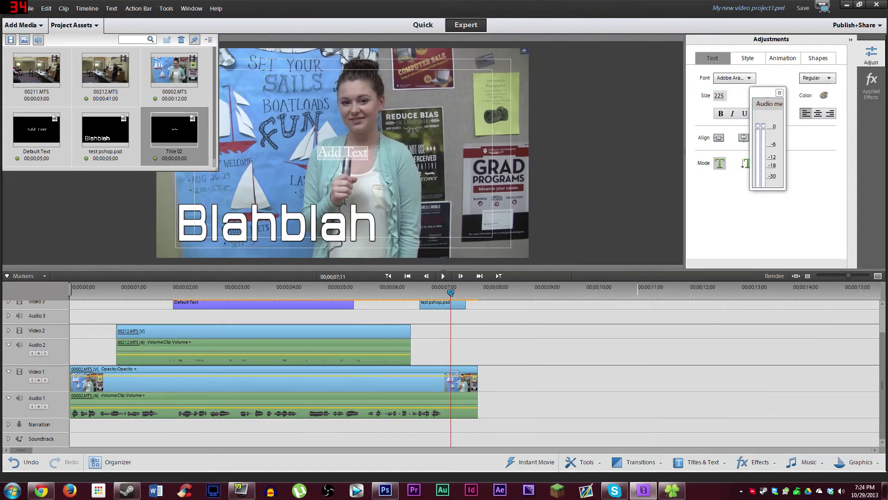
pyautogui.click(249, 292)
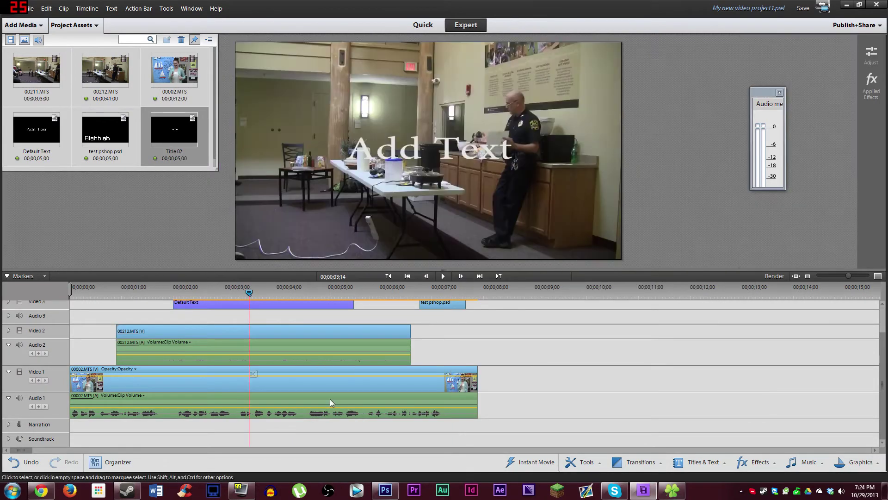
pyautogui.moveTo(225, 296); pyautogui.dragTo(234, 298)
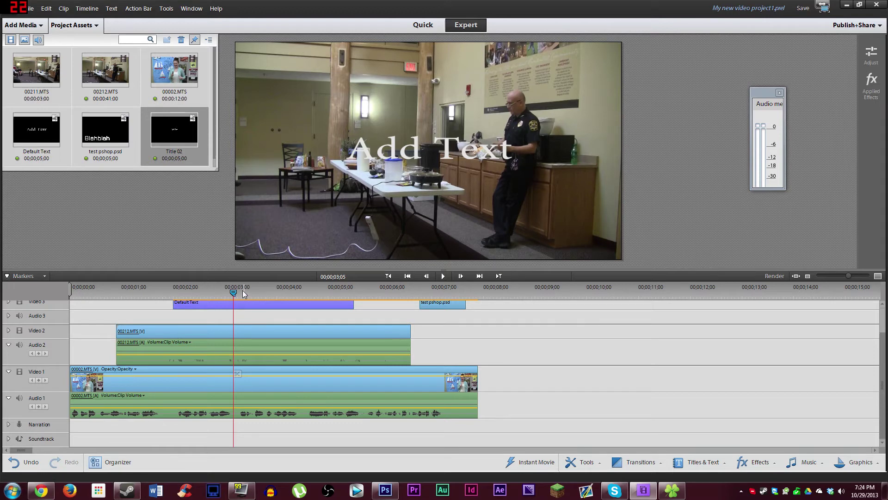
pyautogui.moveTo(227, 289); pyautogui.dragTo(229, 290)
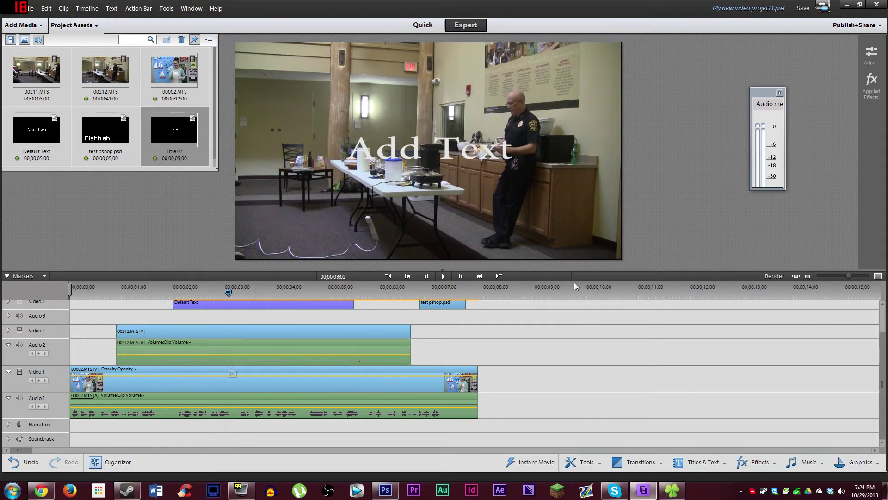
pyautogui.click(107, 292)
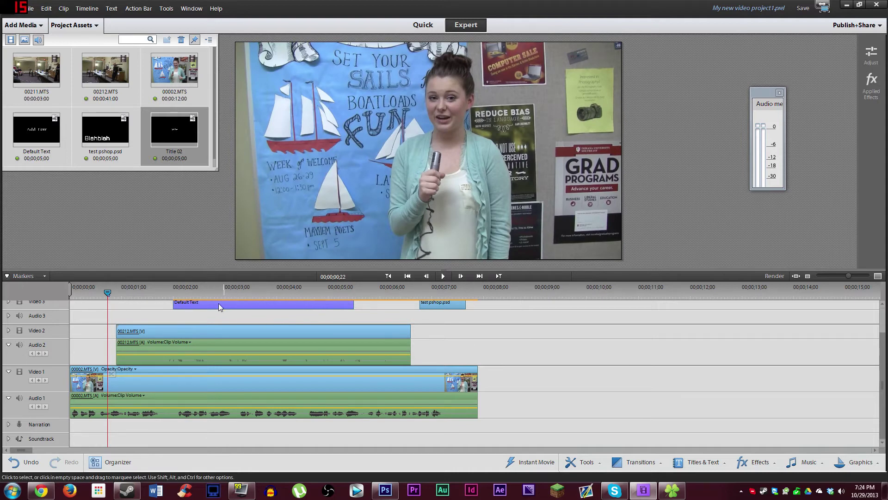
pyautogui.moveTo(148, 296); pyautogui.dragTo(161, 296)
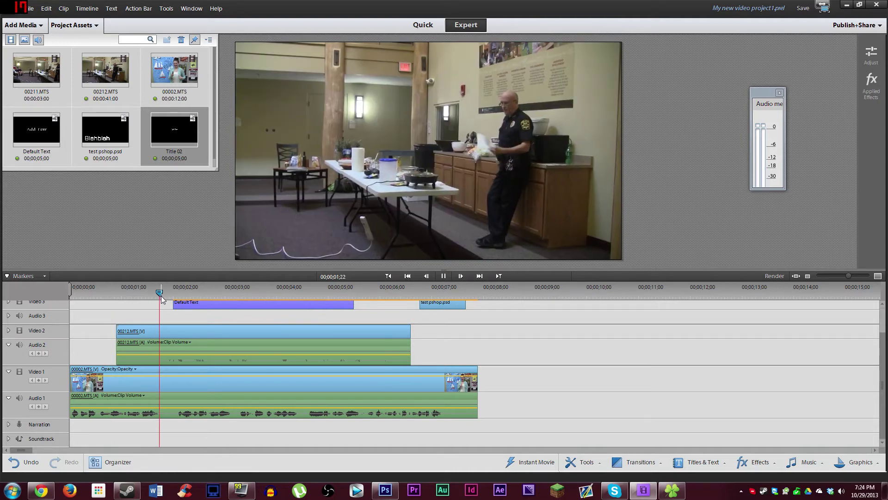
pyautogui.press('space')
pyautogui.press('space')
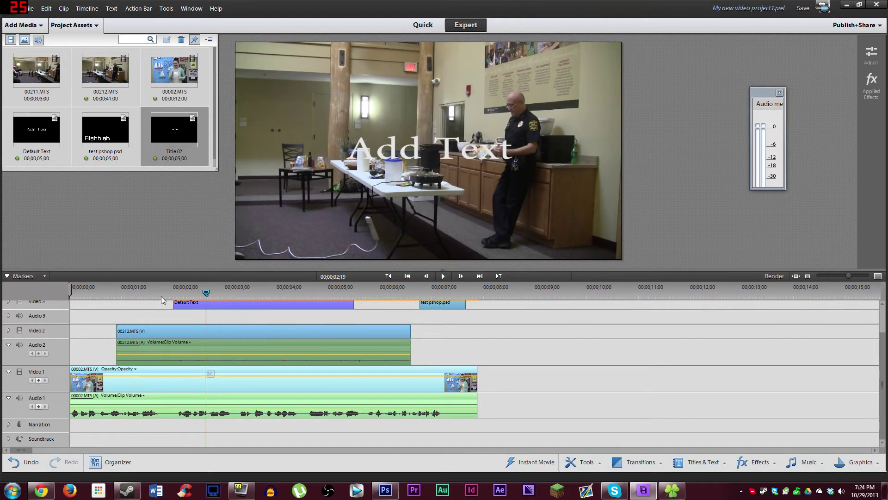
# Step: Select the 00212.MTS clip, mute the Audio 2 track, and turn the track's sound back on
pyautogui.click(272, 361)
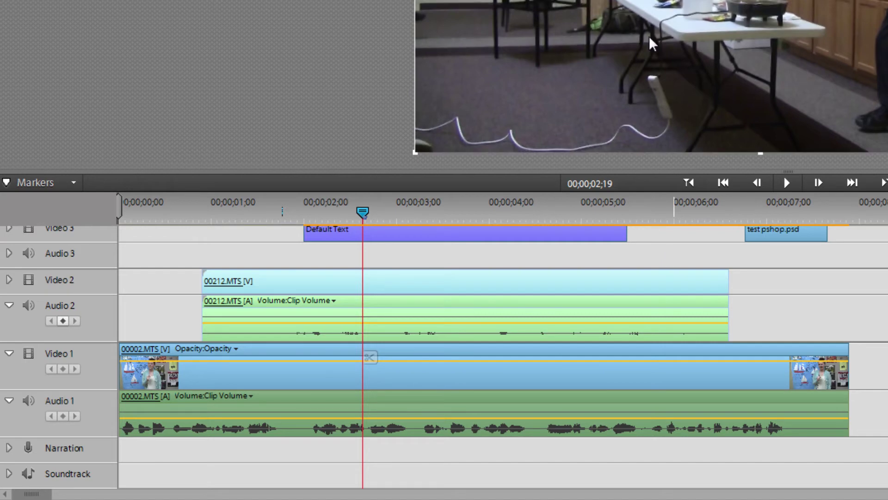
pyautogui.click(27, 305)
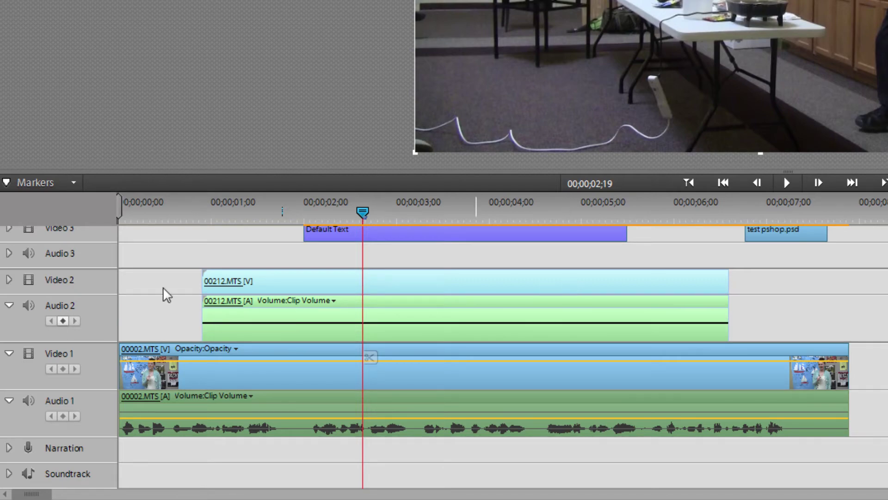
pyautogui.click(28, 308)
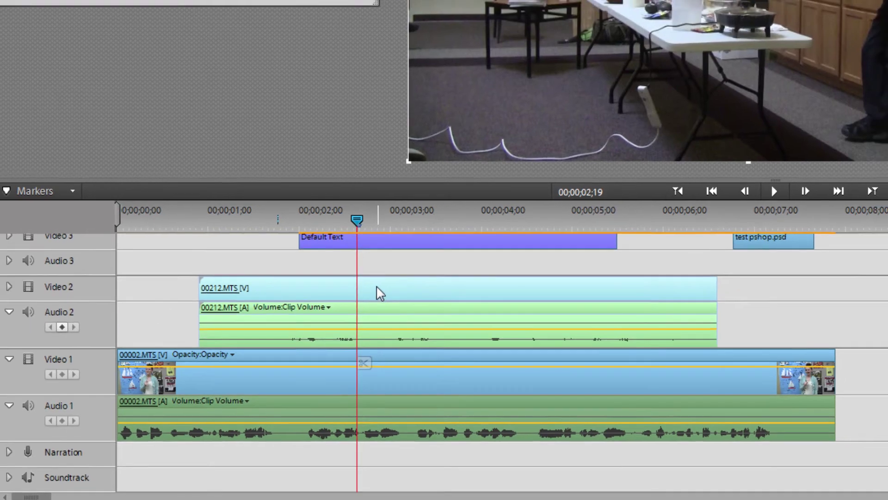
# Step: Try deleting only the audio from the 00212.MTS clip, and undo the deletion
pyautogui.rightClick(376, 293)
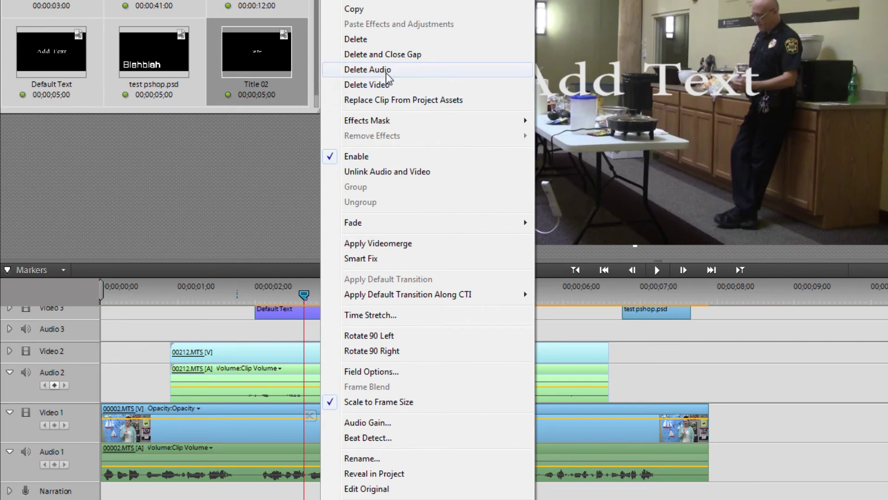
pyautogui.click(387, 73)
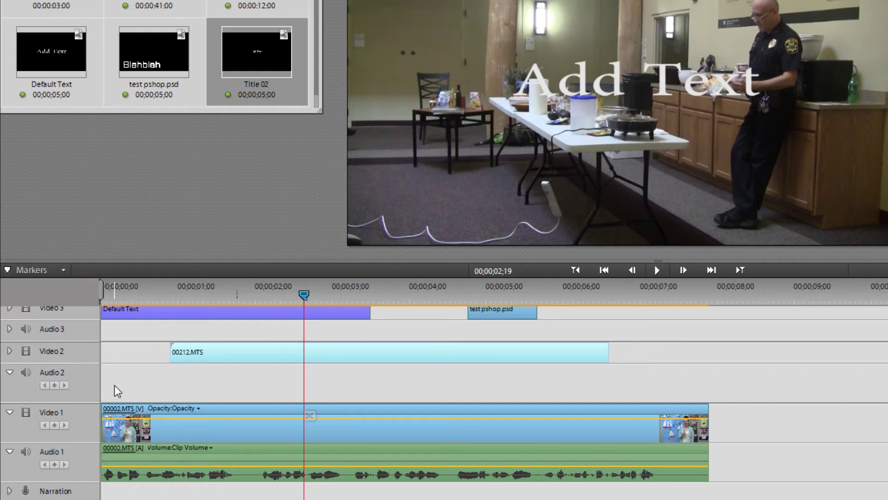
pyautogui.hotkey('ctrl', 'z')
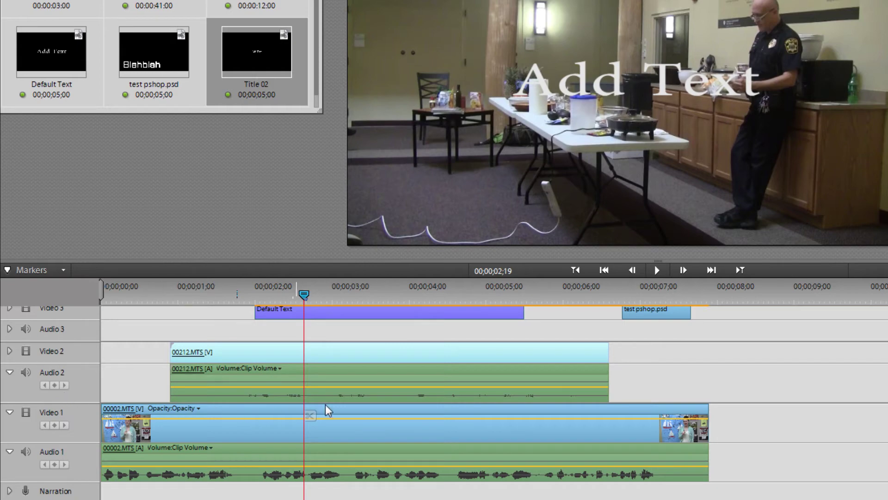
# Step: Try different clip volume levels on the 00212.MTS audio, including 6.02 dB, and lower it fully to -∞ dB
pyautogui.click(426, 393)
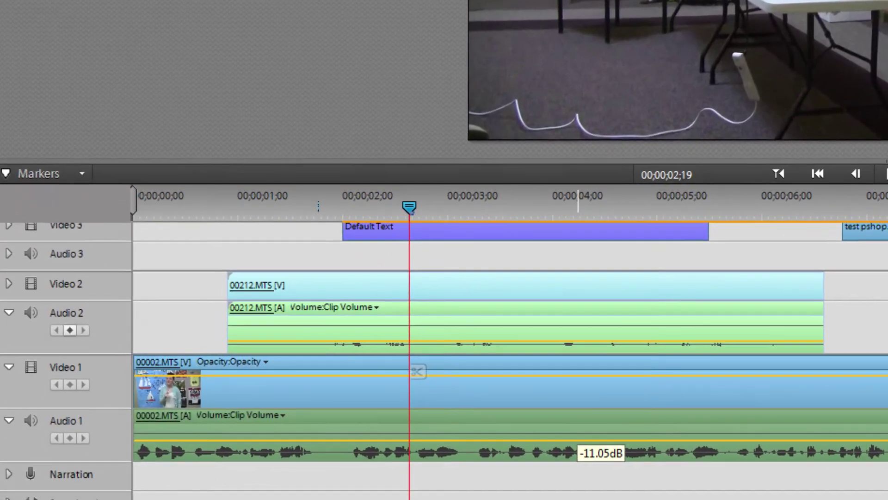
pyautogui.moveTo(593, 341); pyautogui.dragTo(593, 347)
pyautogui.moveTo(637, 322)
pyautogui.mouseDown()
pyautogui.moveTo(637, 342)
pyautogui.moveTo(637, 317)
pyautogui.mouseUp()
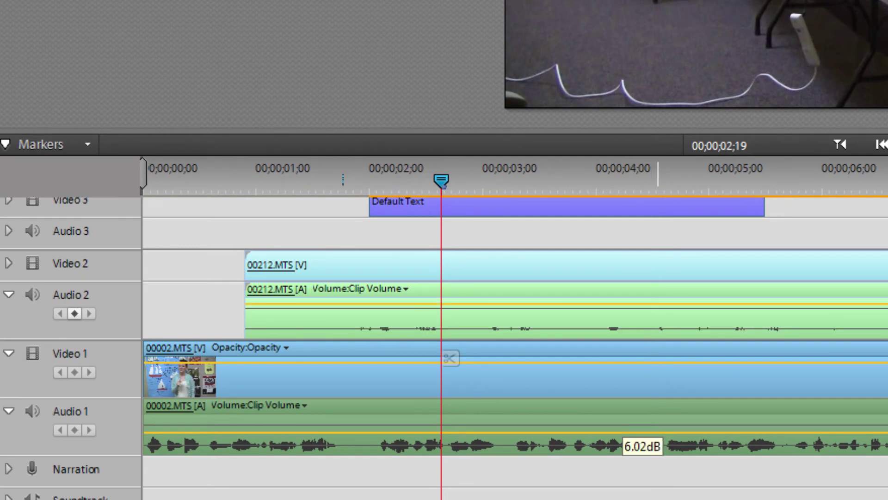
pyautogui.moveTo(653, 304); pyautogui.dragTo(656, 329)
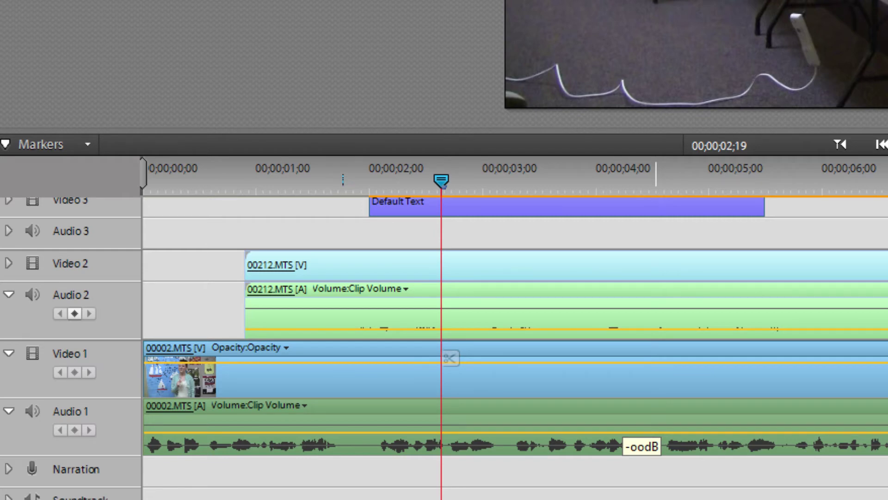
pyautogui.moveTo(658, 329)
pyautogui.mouseDown()
pyautogui.moveTo(657, 321)
pyautogui.moveTo(643, 329)
pyautogui.mouseUp()
pyautogui.moveTo(641, 437); pyautogui.dragTo(713, 491)
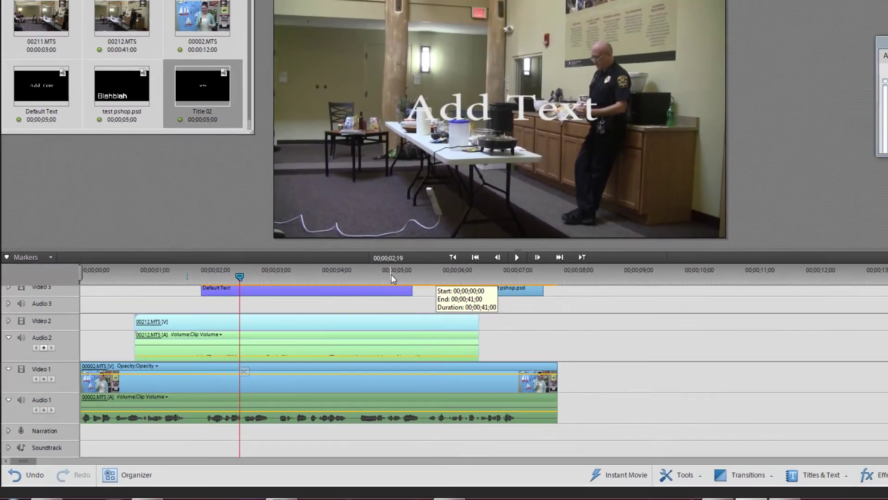
# Step: Play the sequence from about 5;04 to check the silenced 00212.MTS audio, and review the titles at several points
pyautogui.click(556, 227)
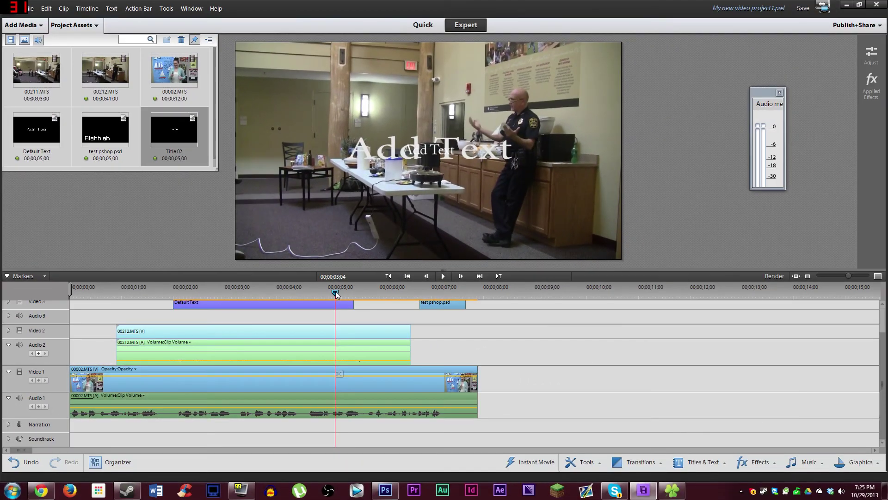
pyautogui.press('space')
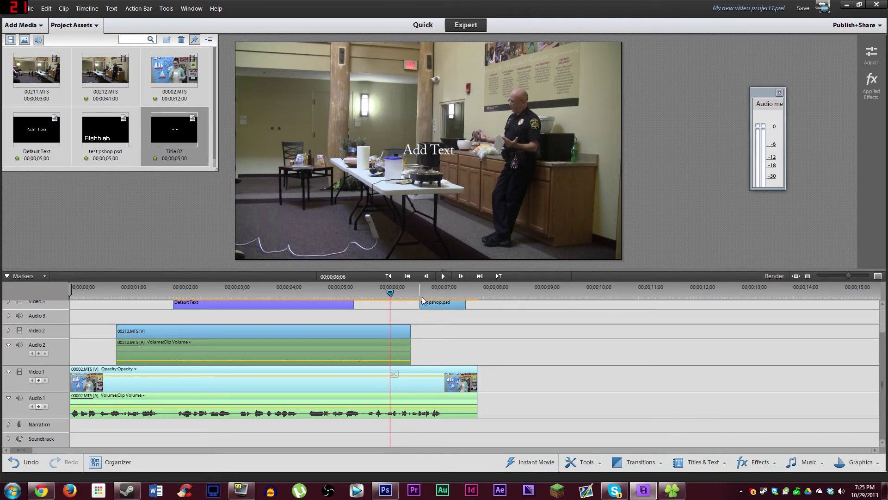
pyautogui.click(435, 292)
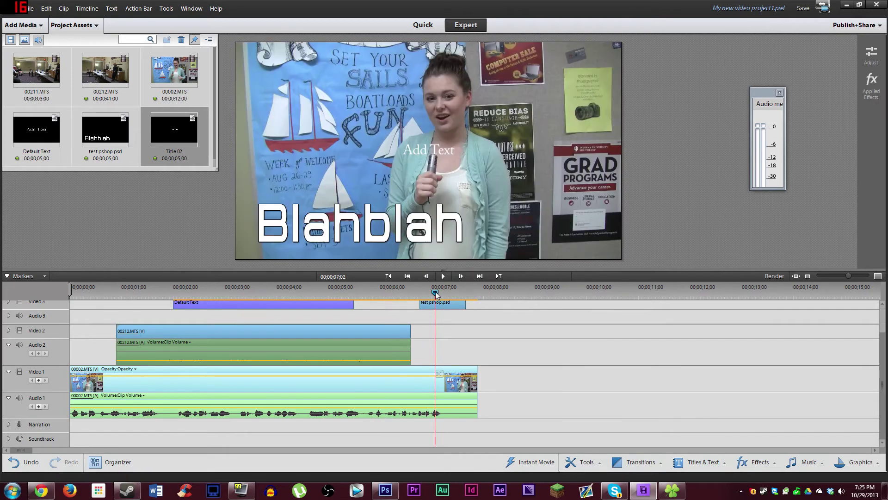
pyautogui.click(319, 291)
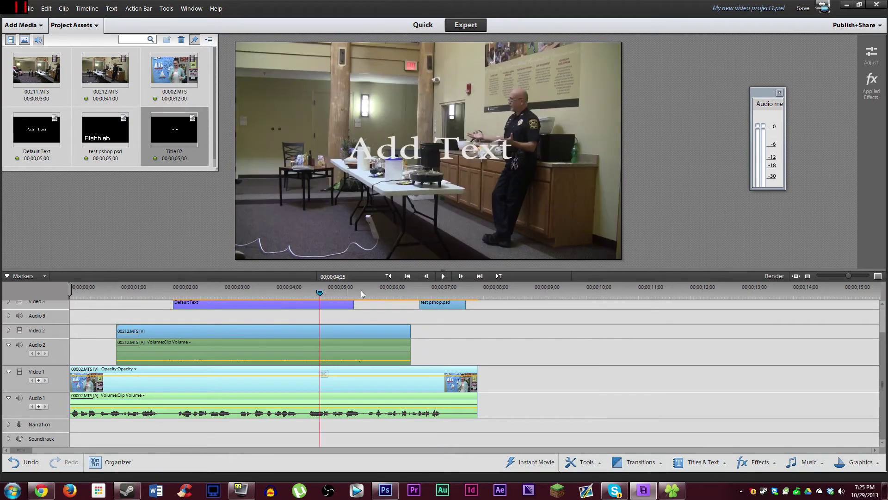
pyautogui.click(418, 292)
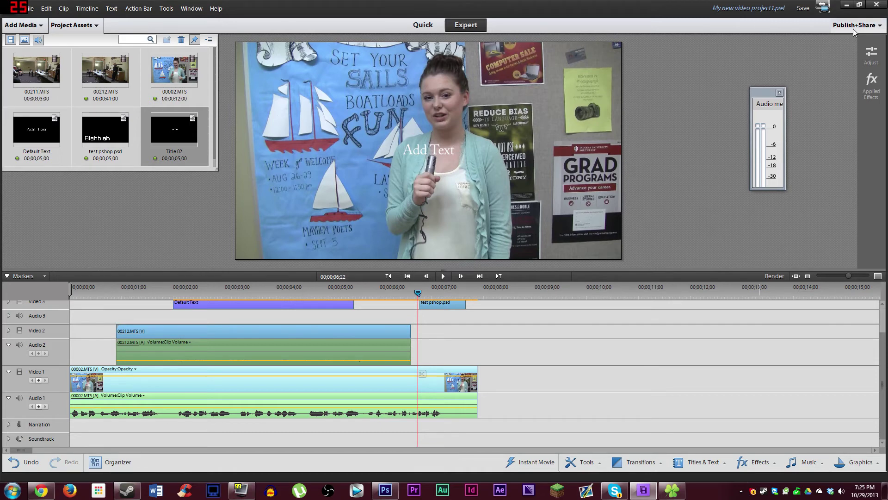
# Step: Save the project under the new name "Tutorial 1 Test" in the 11.0 folder and move the playhead to 3;25
pyautogui.click(32, 9)
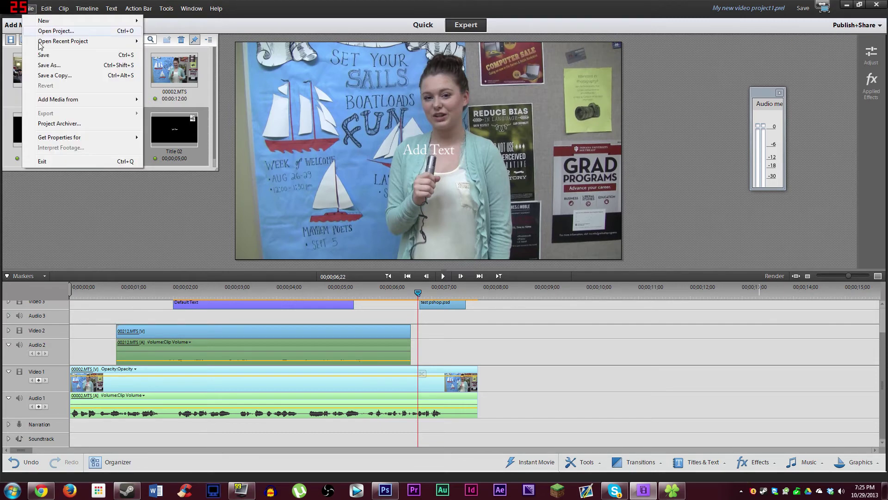
pyautogui.click(60, 65)
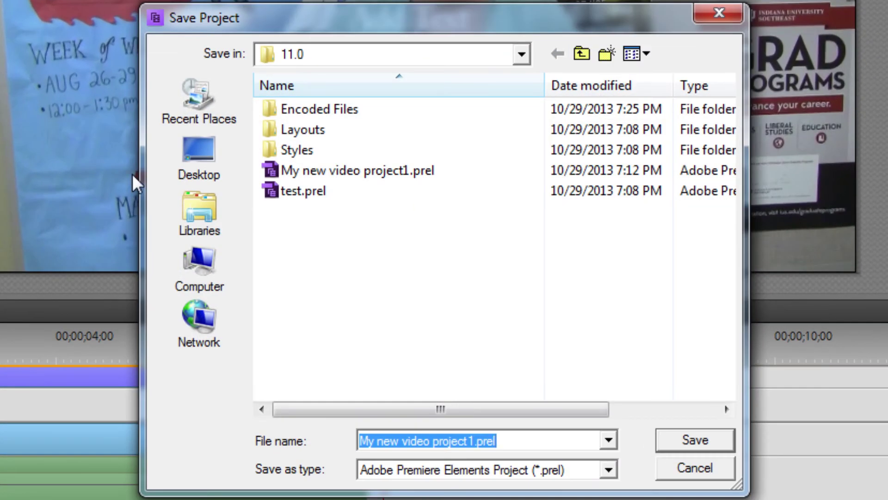
pyautogui.write('Tutorial 1 Te')
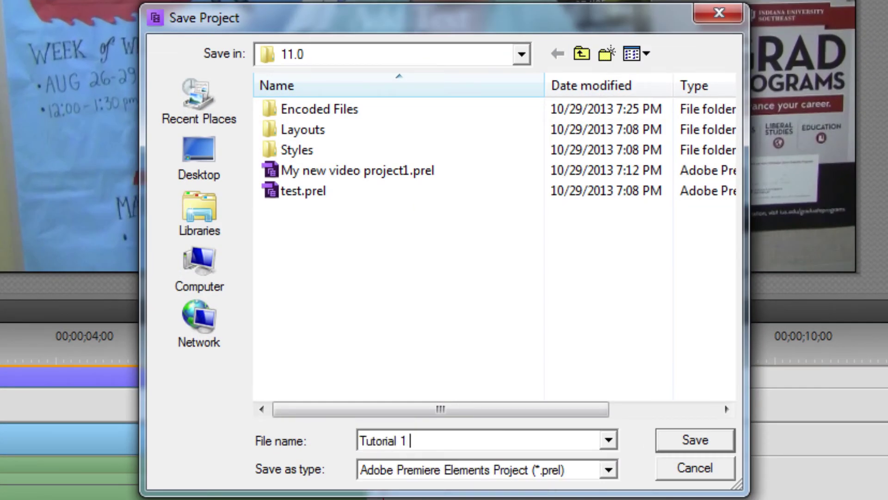
pyautogui.write('st')
pyautogui.click(669, 439)
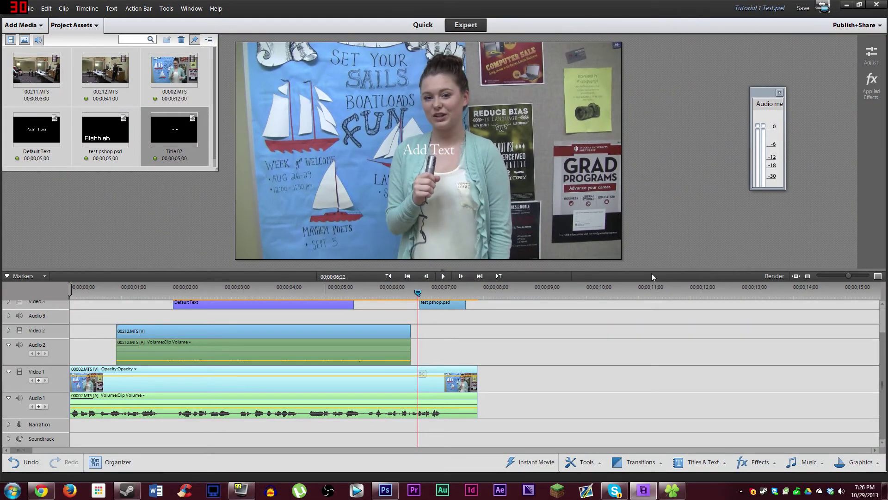
pyautogui.click(269, 294)
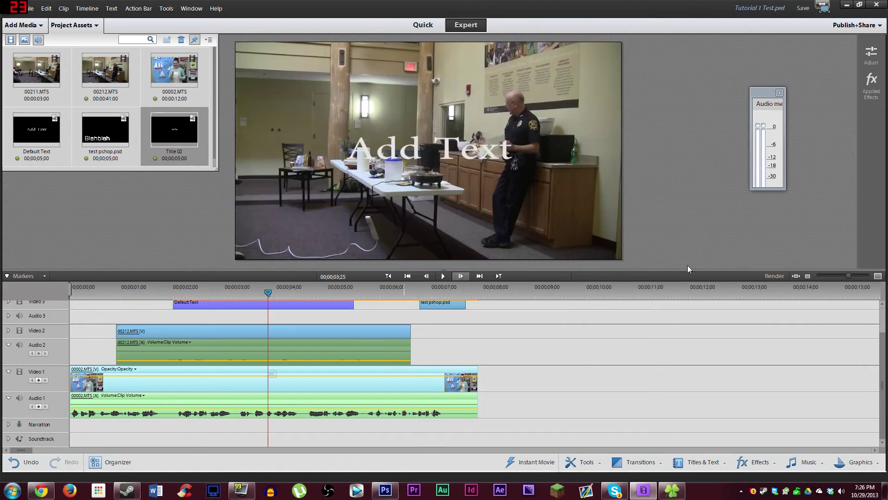
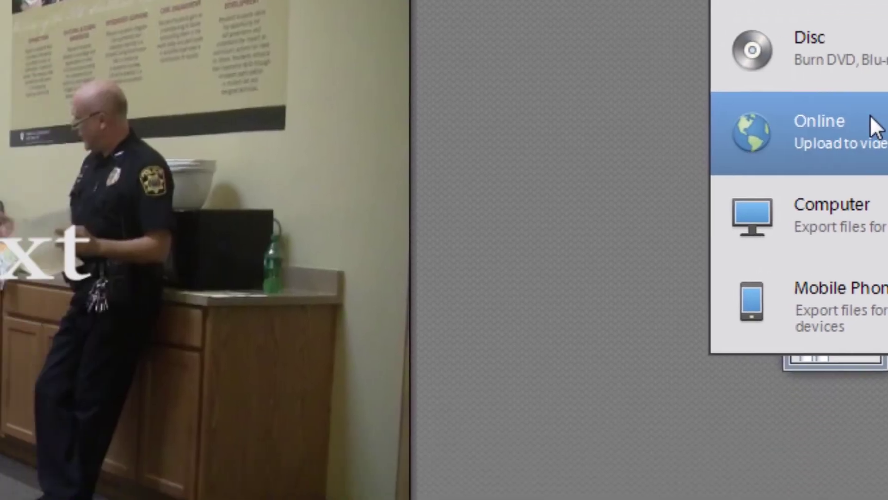
# Step: Choose online sharing to YouTube with the High Definition Video for YouTube - 1920X1080 preset, and try to continue
pyautogui.click(606, 255)
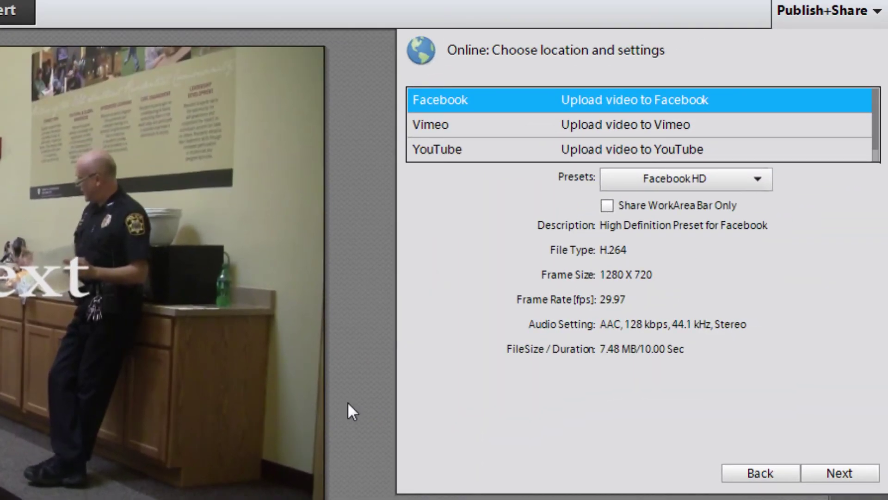
pyautogui.click(630, 143)
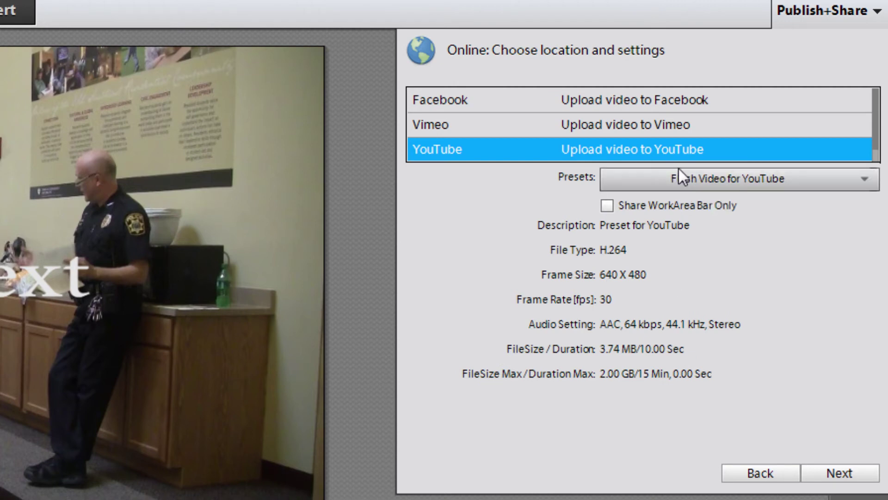
pyautogui.click(759, 179)
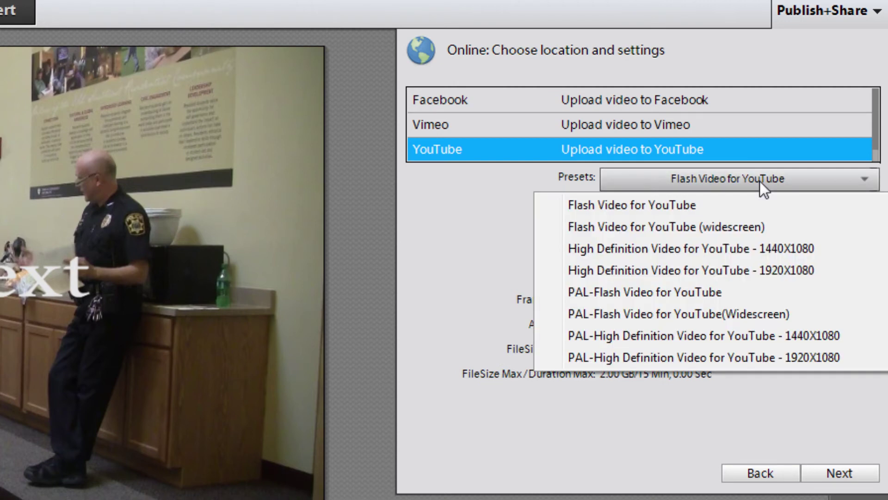
pyautogui.click(732, 273)
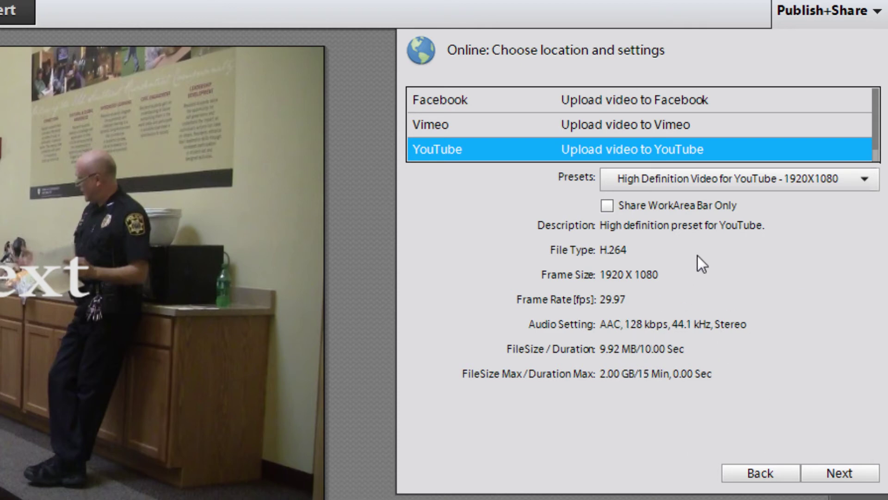
pyautogui.click(732, 190)
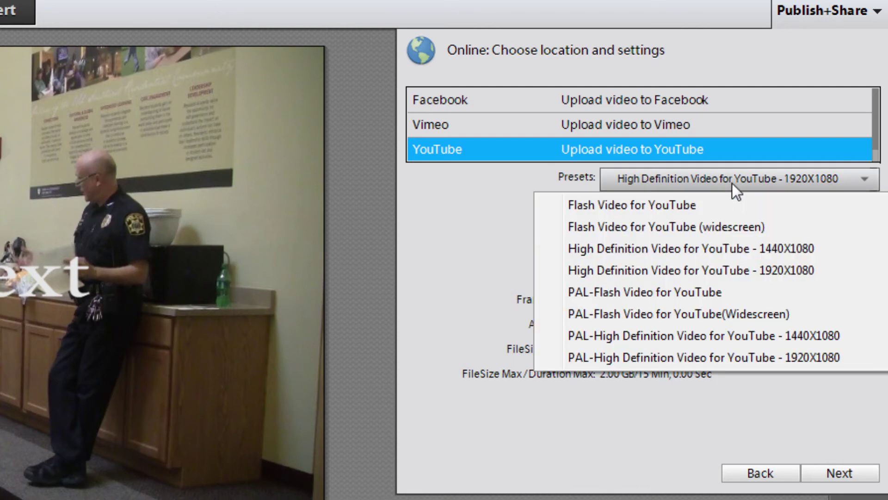
pyautogui.click(757, 395)
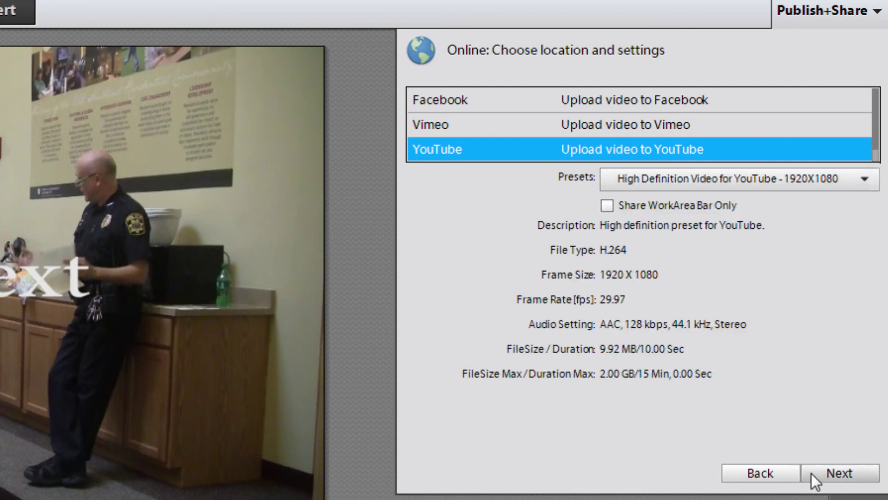
pyautogui.click(813, 472)
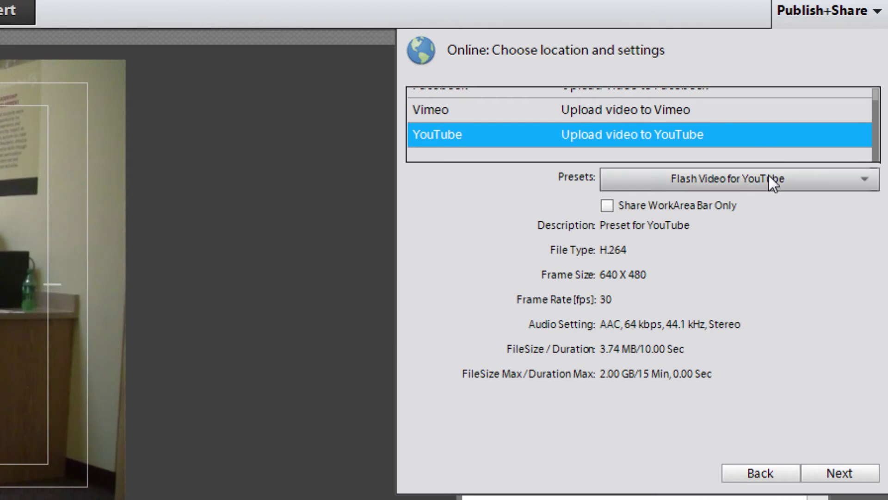
# Step: Review the YouTube presets again and reselect High Definition Video for YouTube - 1920X1080
pyautogui.click(769, 175)
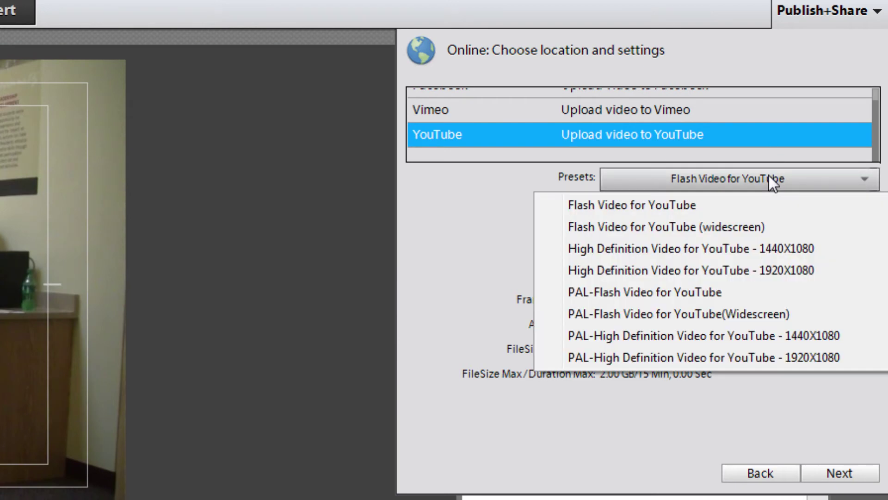
pyautogui.click(717, 51)
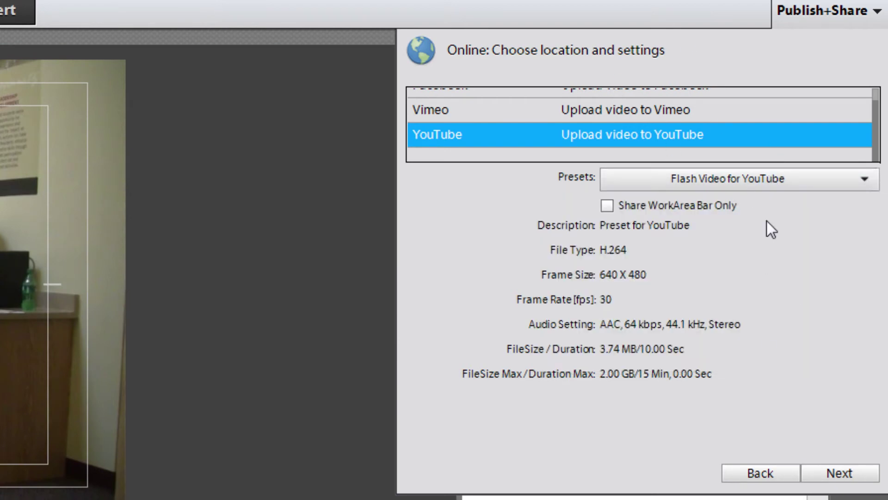
pyautogui.click(767, 180)
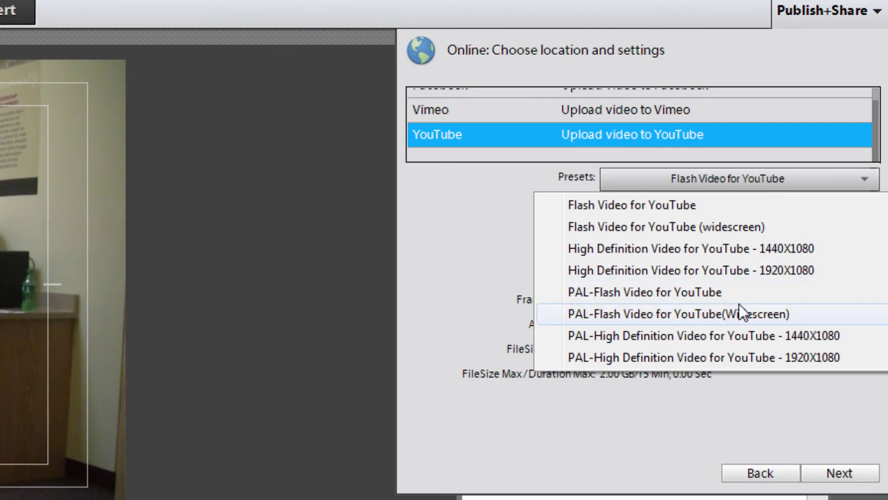
pyautogui.click(746, 274)
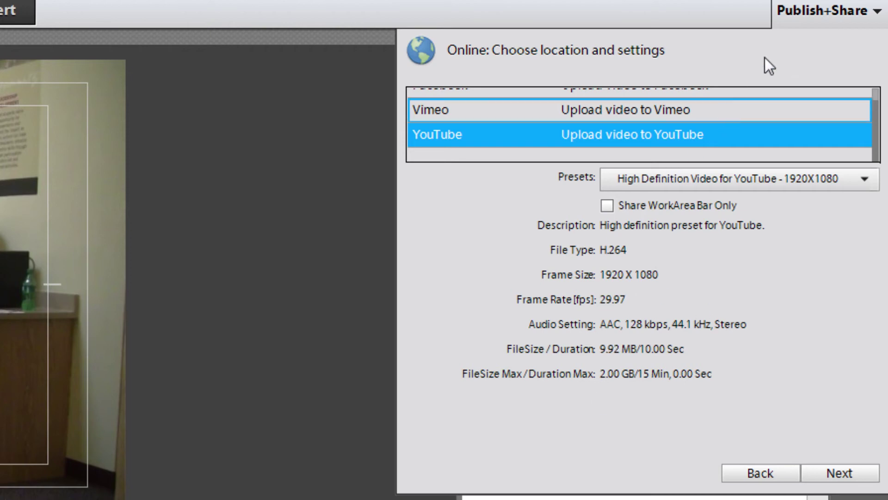
pyautogui.click(801, 22)
pyautogui.click(805, 20)
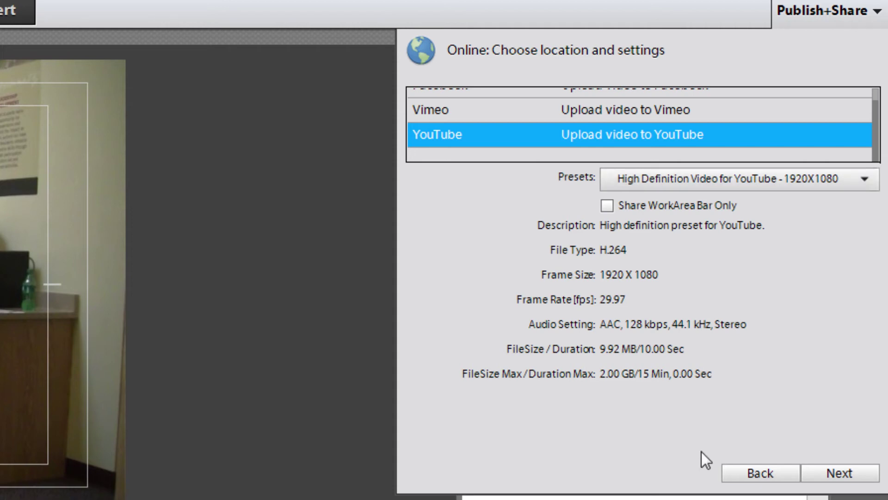
# Step: Switch to exporting to the computer as Adobe Flash Video with the F4V - HD 1080p preset and the file name Untitled2
pyautogui.click(750, 473)
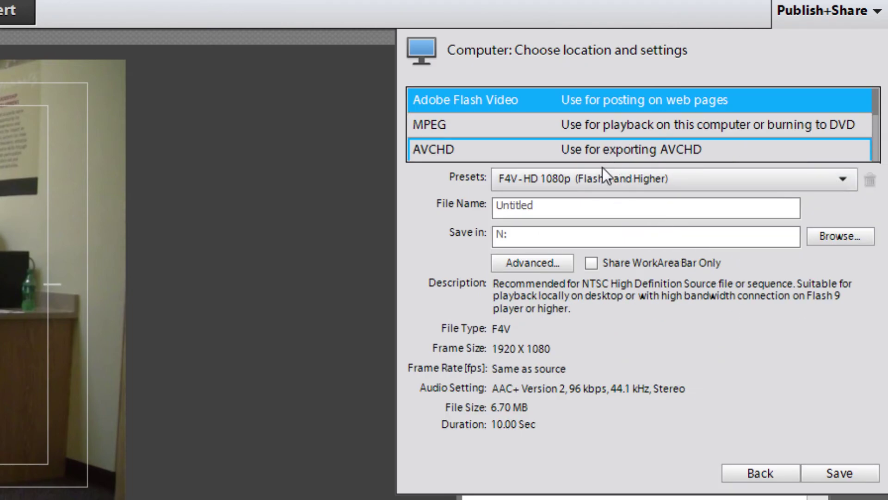
pyautogui.click(598, 183)
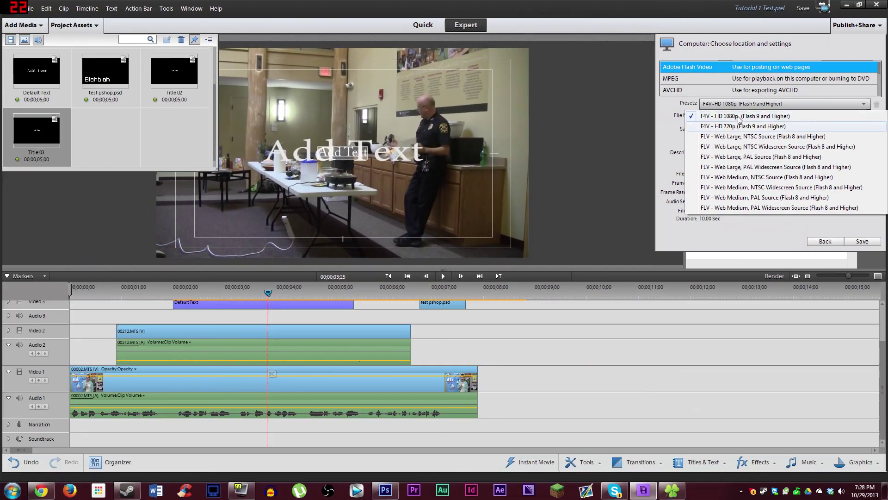
pyautogui.click(741, 117)
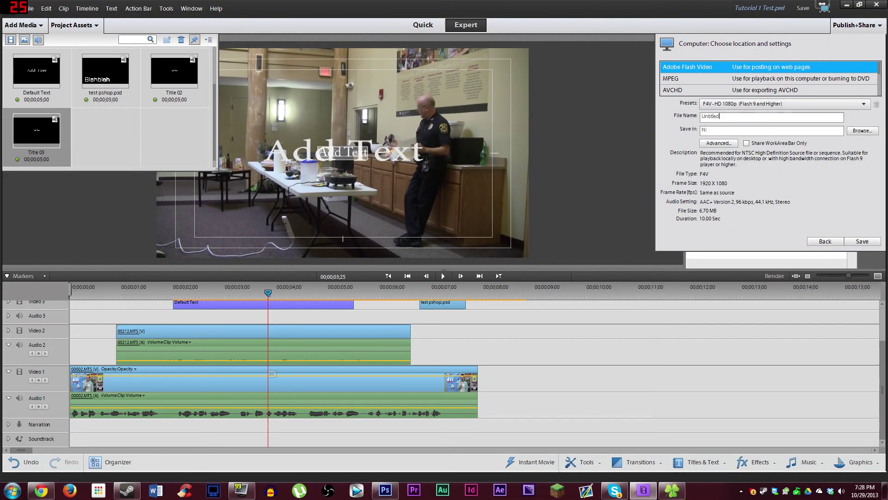
pyautogui.write('2')
pyautogui.click(862, 130)
pyautogui.click(503, 332)
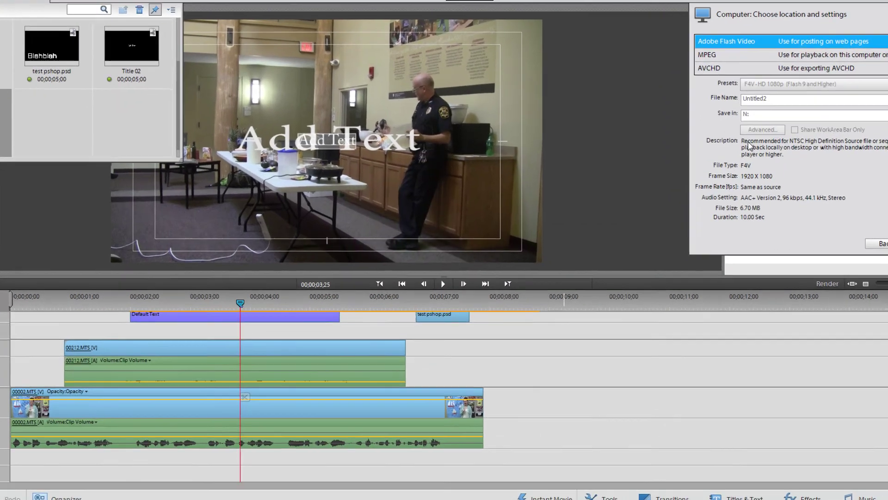
# Step: Open the advanced export settings, widen the dialog, and set the video frame rate to 29.97 fps
pyautogui.click(736, 138)
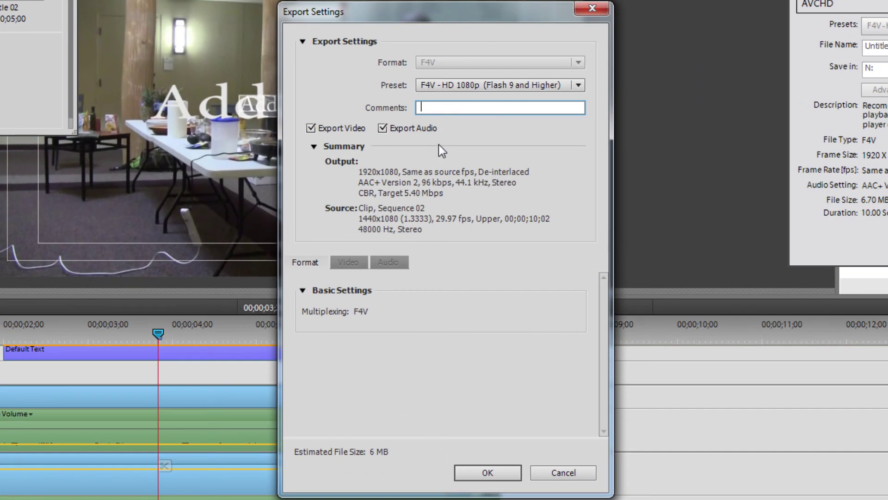
pyautogui.click(365, 259)
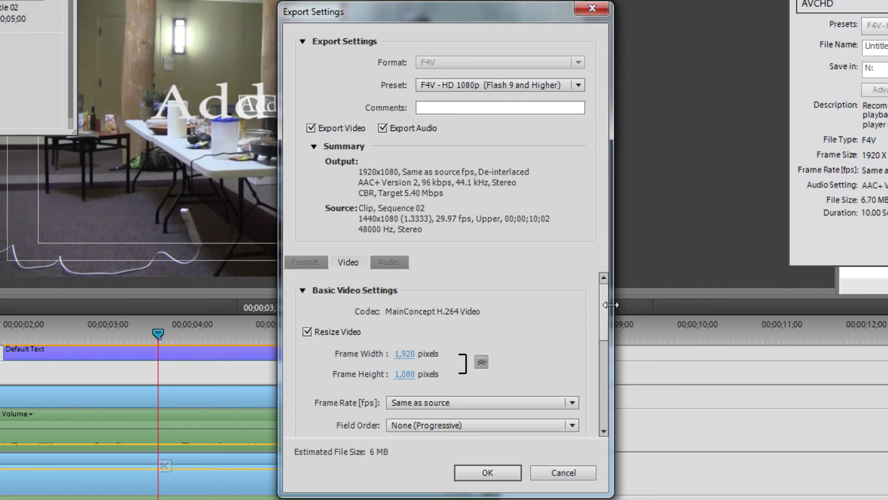
pyautogui.moveTo(607, 307)
pyautogui.mouseDown()
pyautogui.moveTo(602, 373)
pyautogui.moveTo(610, 296)
pyautogui.mouseUp()
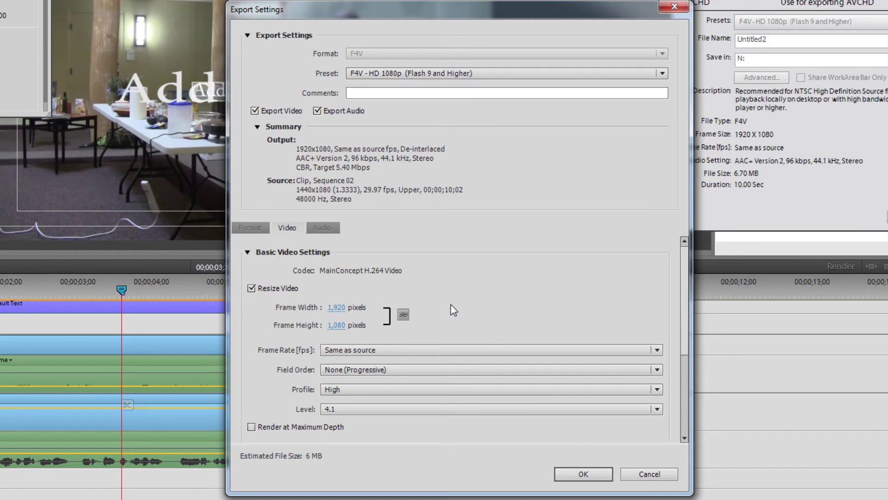
pyautogui.scroll(-3, 472, 315)
pyautogui.click(472, 299)
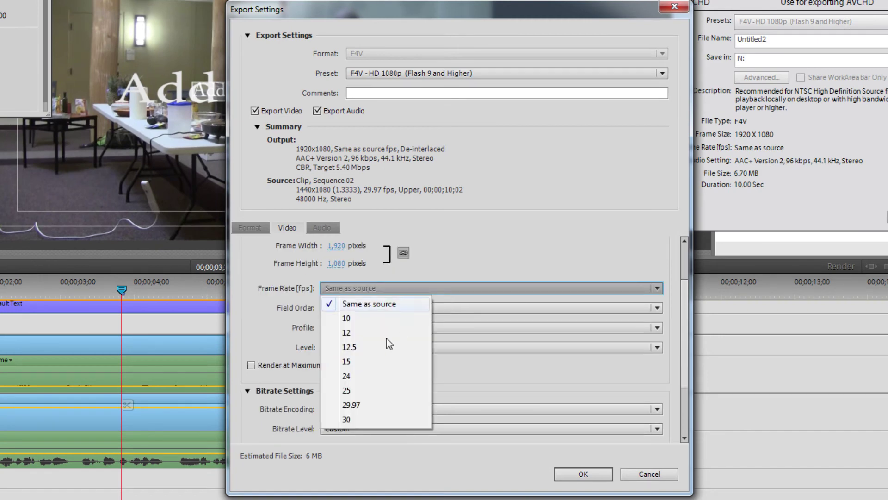
pyautogui.click(402, 404)
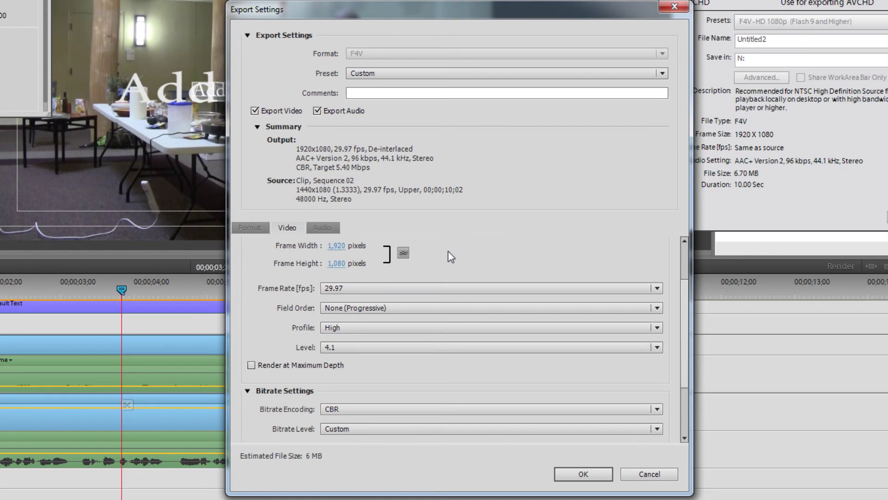
# Step: Review the available frame rates and set the video frame rate back to 29.97 fps
pyautogui.scroll(2, 448, 251)
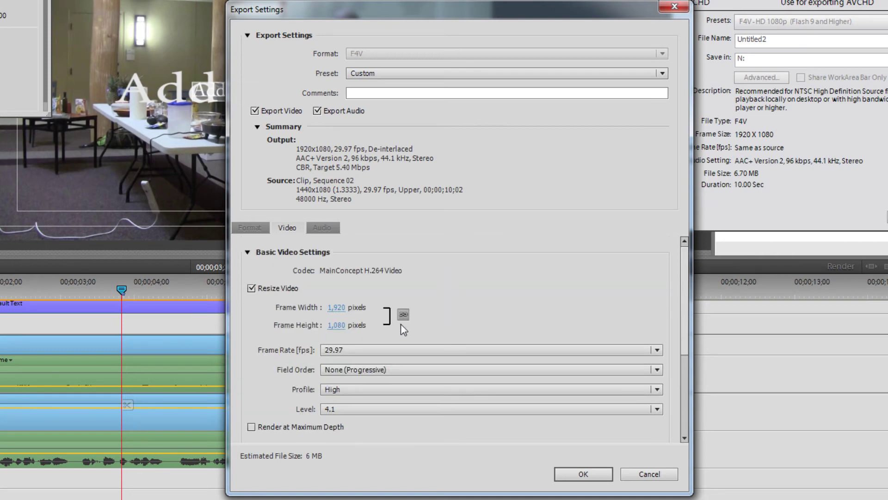
pyautogui.click(369, 351)
pyautogui.click(369, 352)
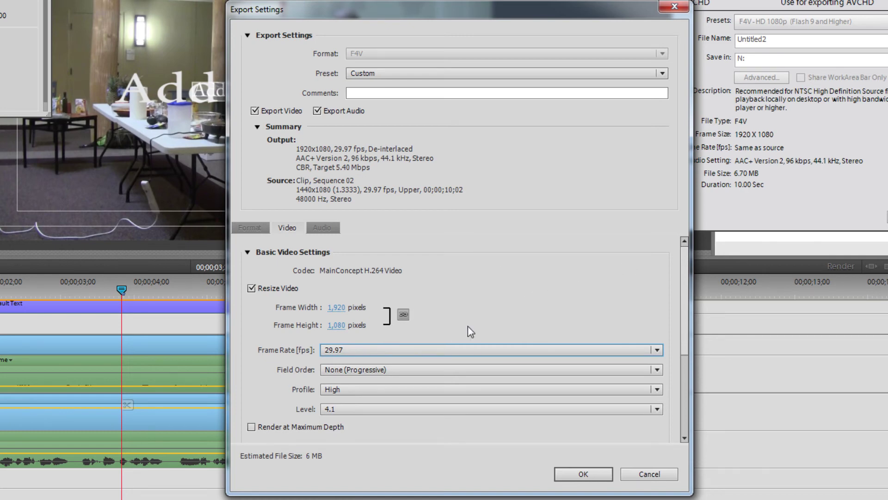
pyautogui.click(470, 350)
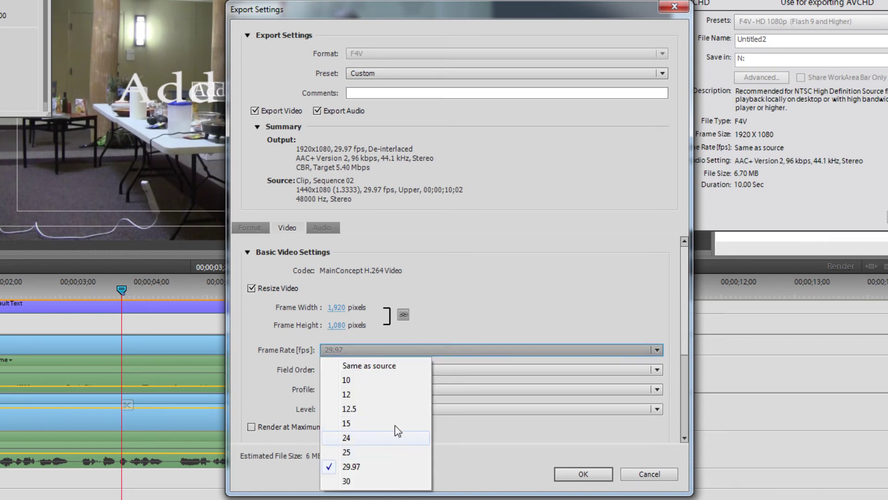
pyautogui.click(512, 304)
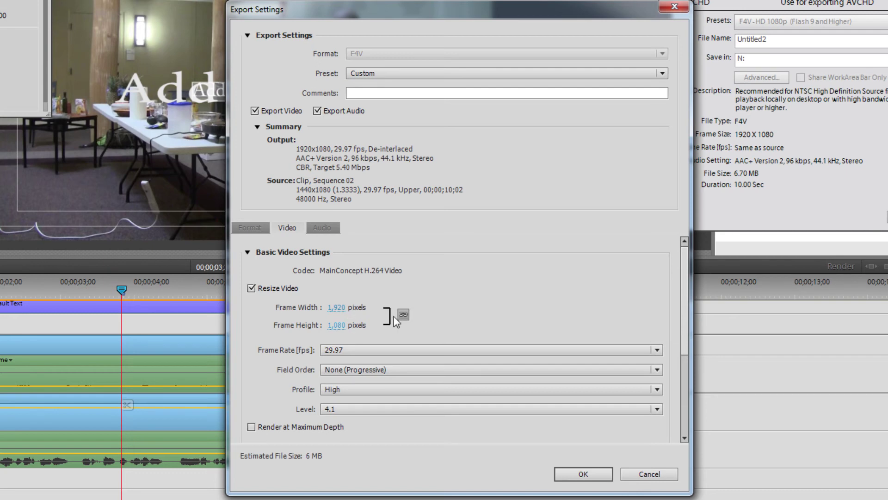
pyautogui.scroll(-3, 541, 295)
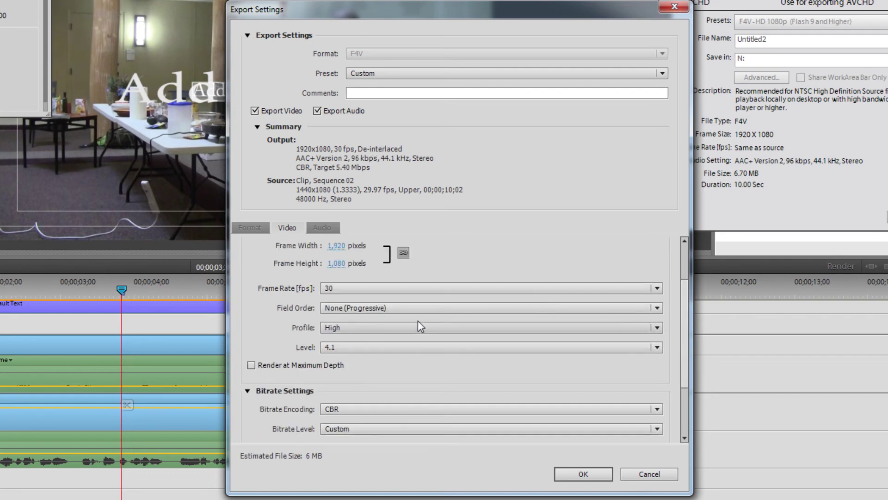
pyautogui.click(369, 307)
pyautogui.click(370, 289)
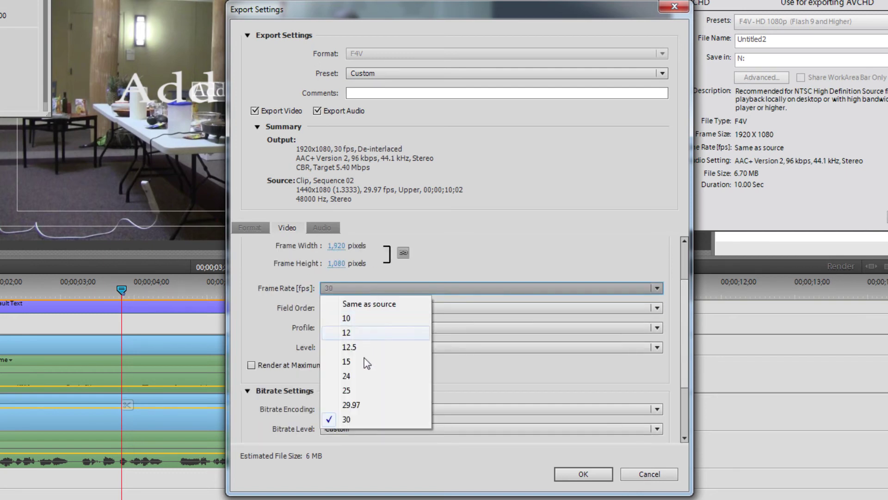
pyautogui.click(364, 405)
# Step: Look through the field order and level options for the video export
pyautogui.click(385, 309)
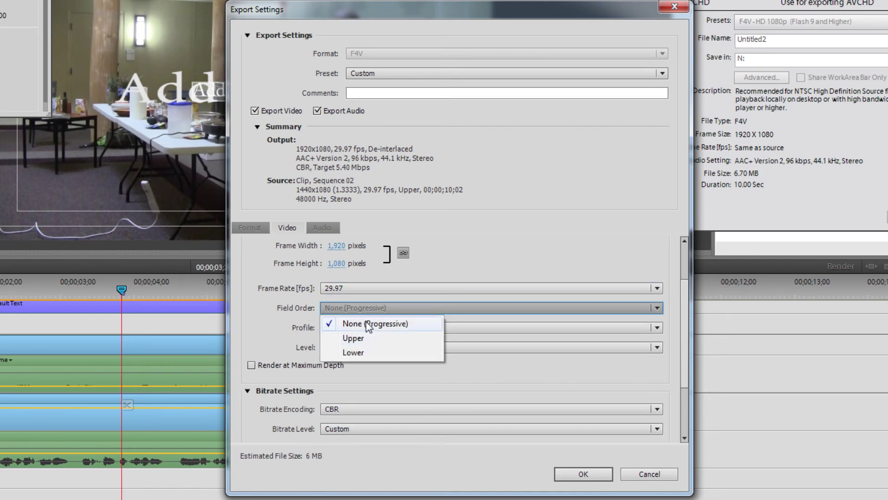
pyautogui.click(636, 273)
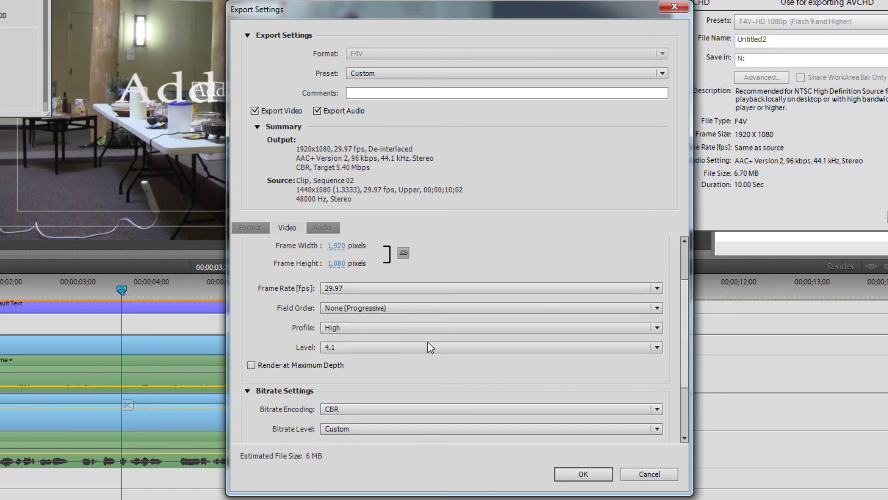
pyautogui.click(564, 345)
pyautogui.click(554, 351)
# Step: Set the bitrate encoding to VBR, 1 Pass and keep the bitrate level at Custom
pyautogui.moveTo(688, 351); pyautogui.dragTo(676, 387)
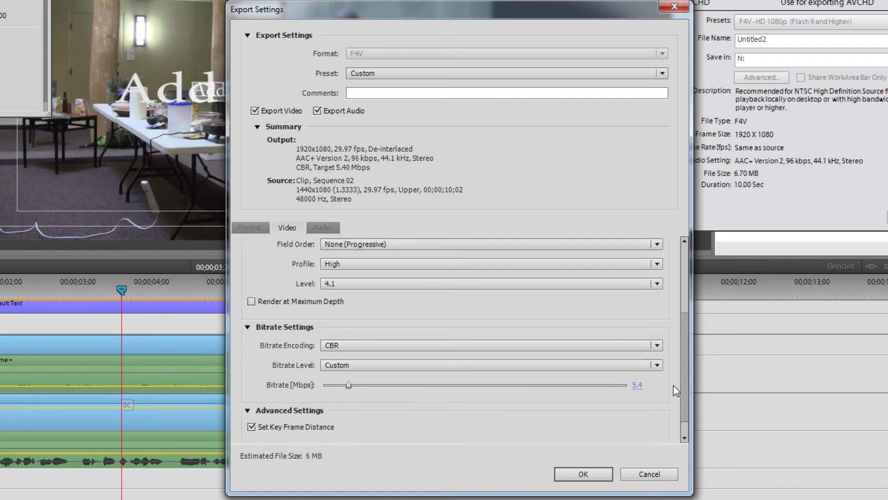
pyautogui.click(438, 342)
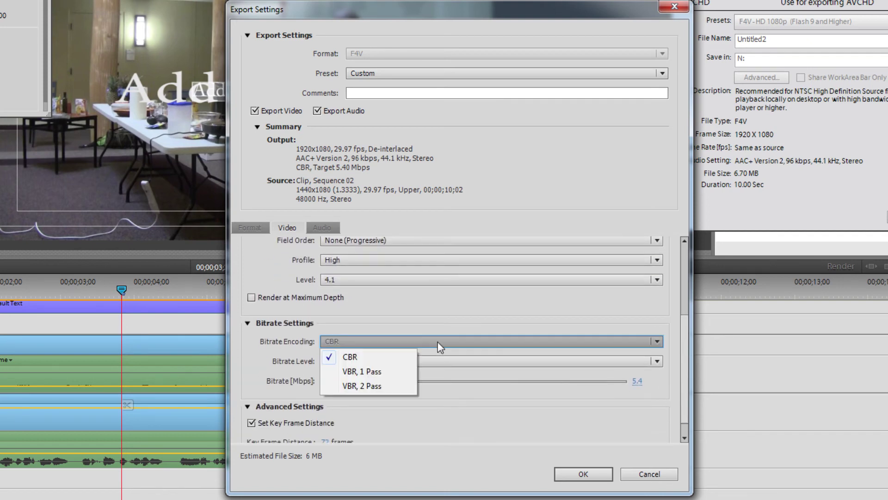
pyautogui.click(414, 373)
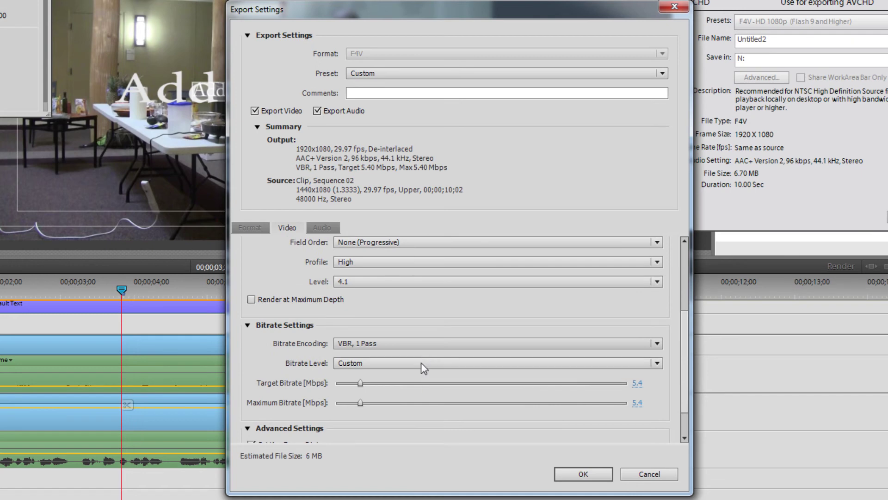
pyautogui.click(425, 362)
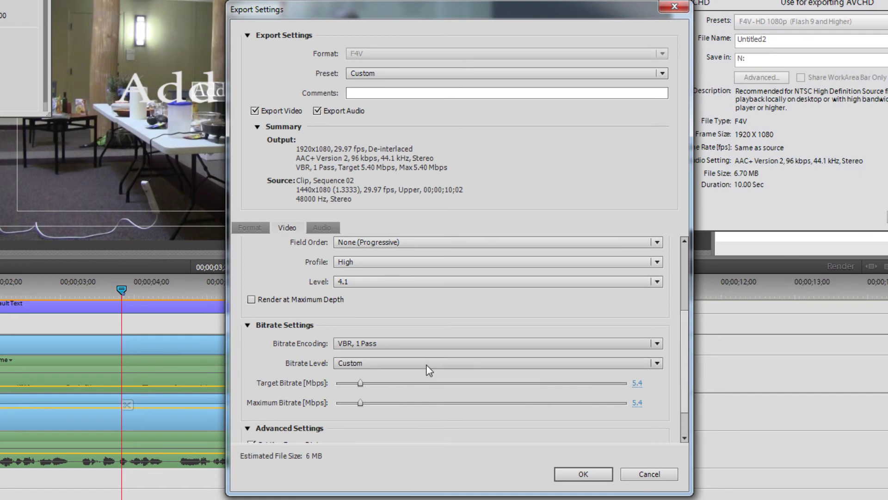
pyautogui.click(369, 420)
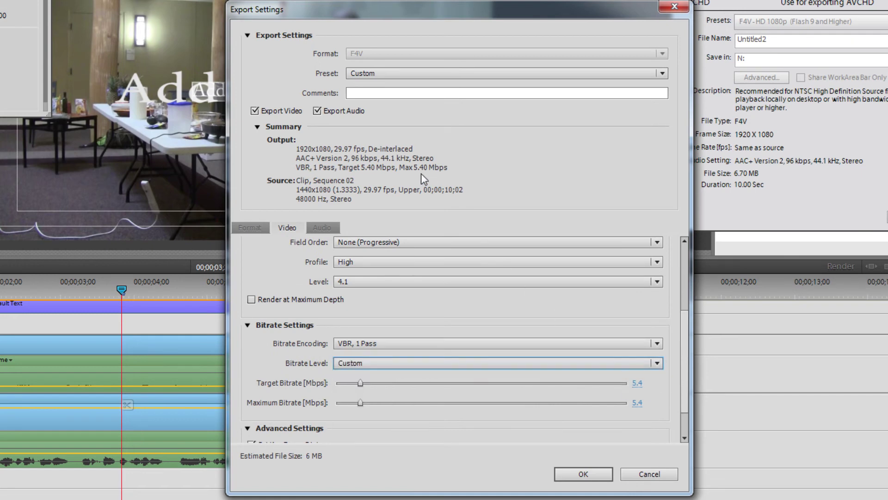
# Step: Set the export's target bitrate to 5 Mbps and its maximum bitrate to 8 Mbps
pyautogui.click(638, 384)
pyautogui.write('5')
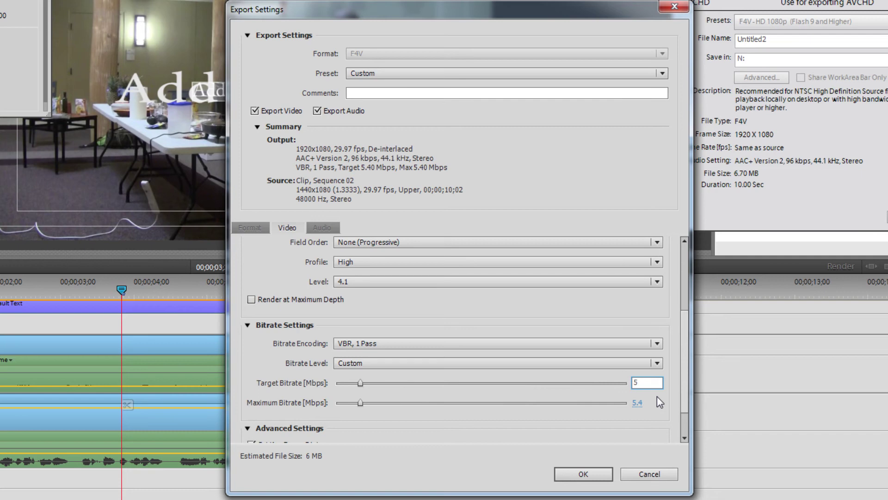
pyautogui.click(643, 401)
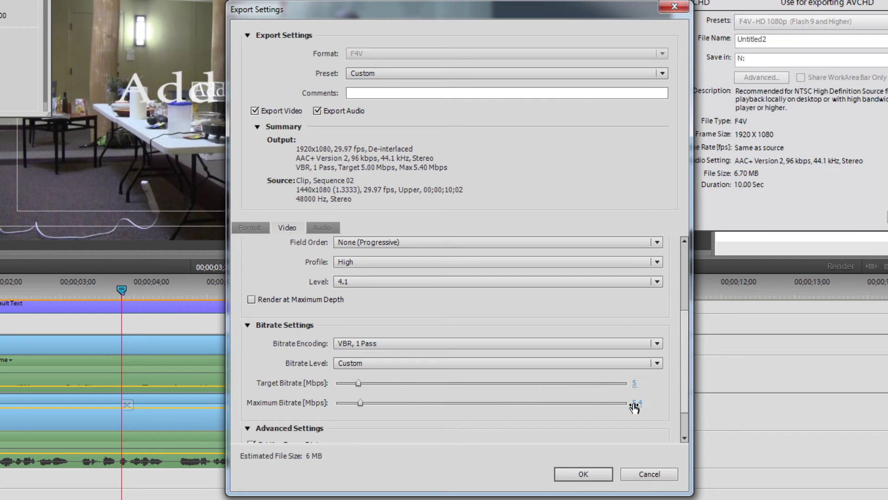
pyautogui.write('8')
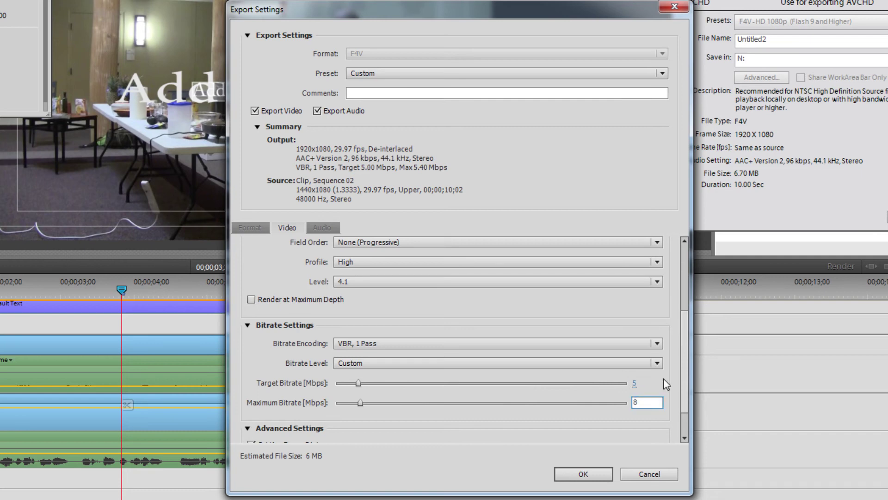
pyautogui.press('Return')
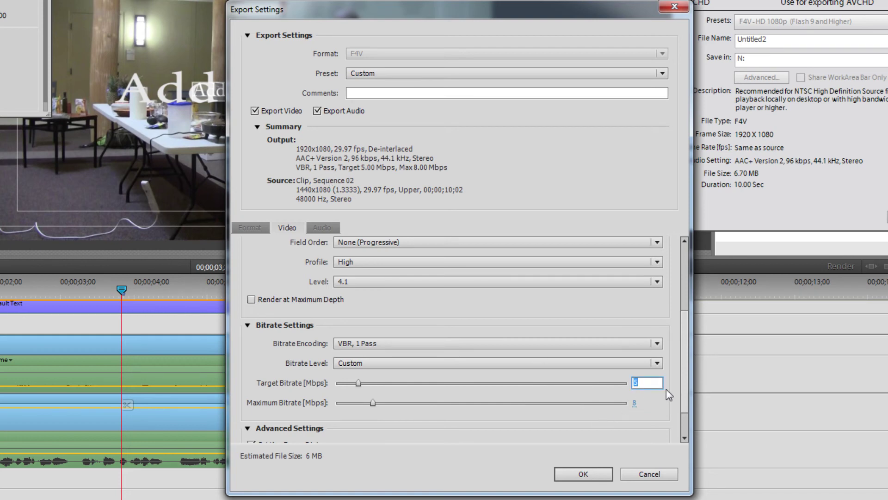
# Step: Set the video export's target bitrate to 10 Mbps and its maximum bitrate to 14 Mbps
pyautogui.write('10')
pyautogui.press('Return')
pyautogui.click(641, 402)
pyautogui.write('14')
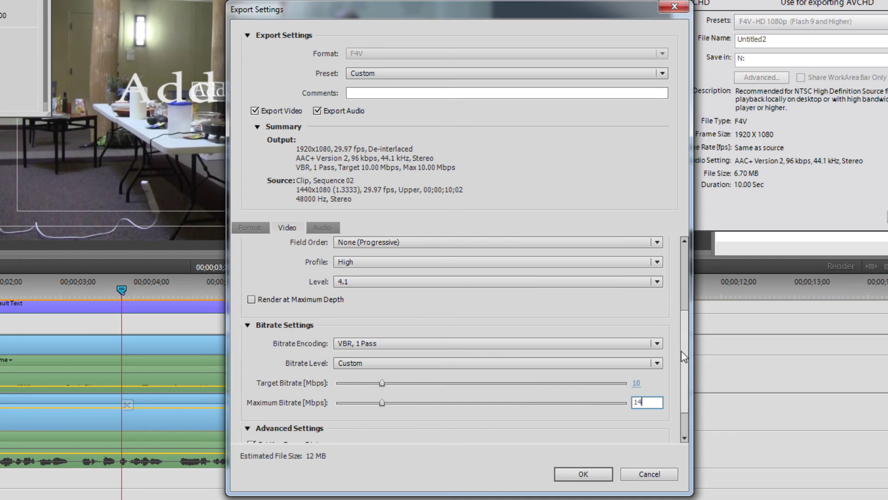
pyautogui.press('Return')
pyautogui.scroll(-2, 679, 368)
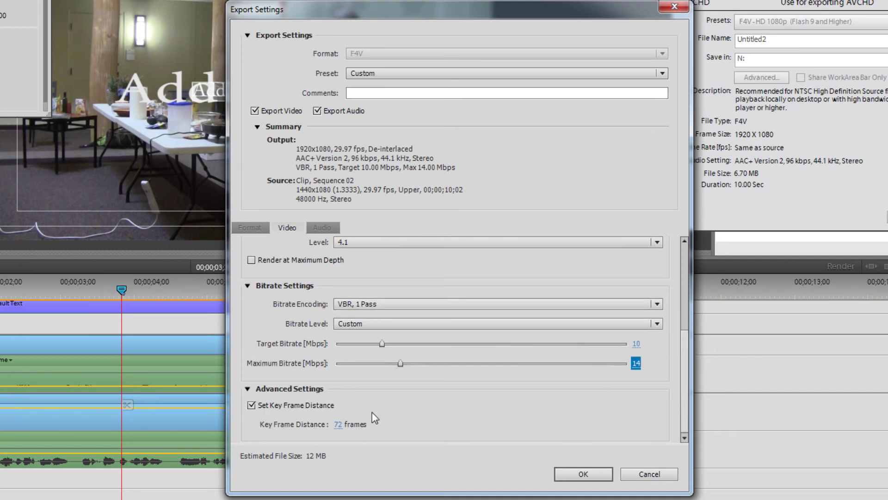
# Step: Check the format settings, and set the audio export to a 128 kbps bitrate with the AAC codec
pyautogui.click(277, 224)
pyautogui.click(259, 228)
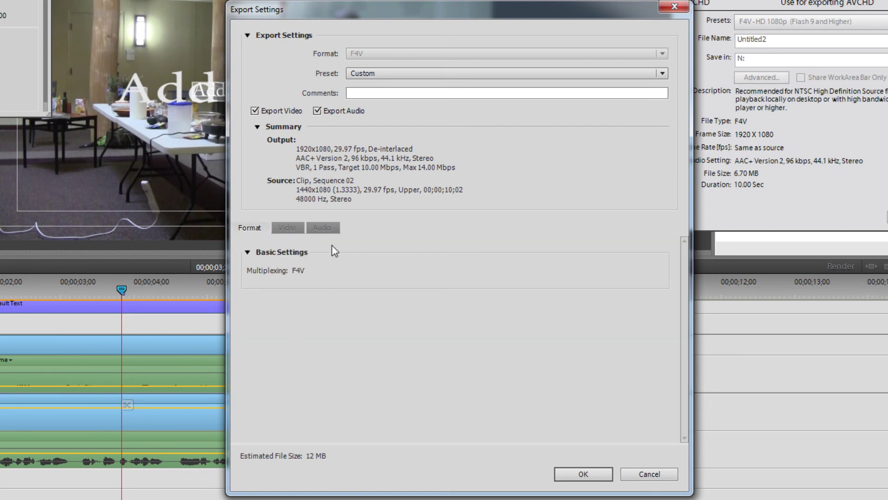
pyautogui.click(324, 228)
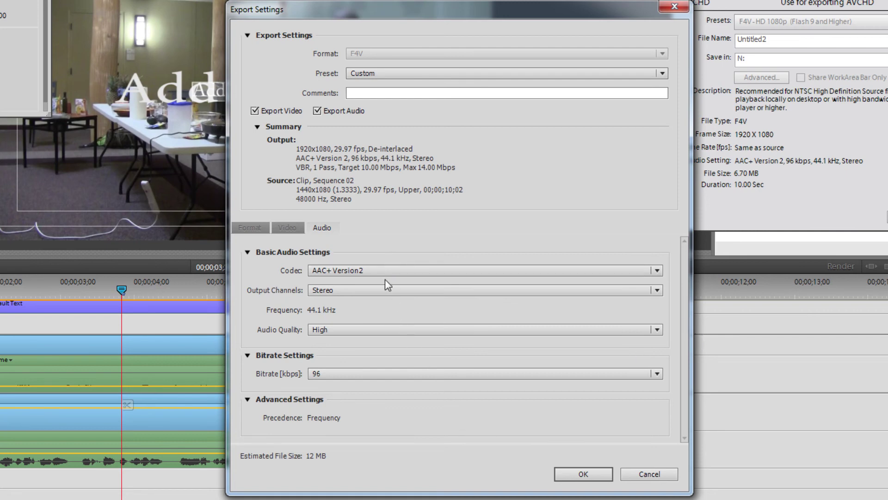
pyautogui.click(375, 373)
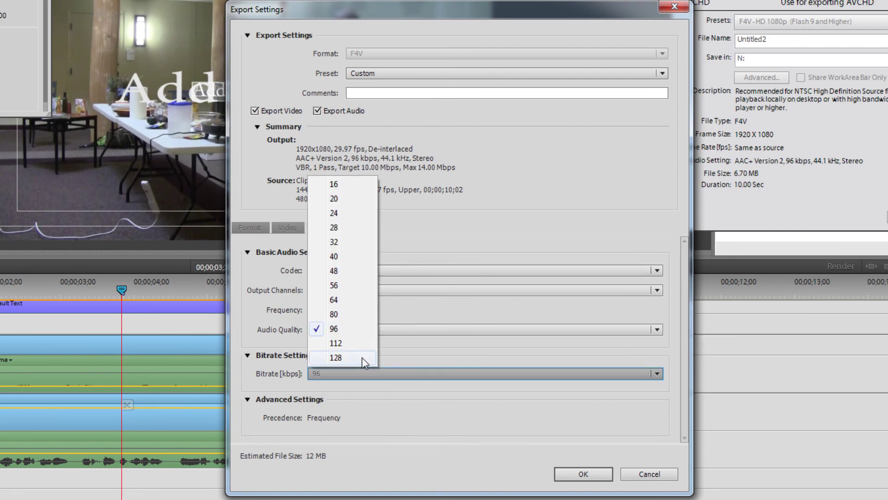
pyautogui.click(358, 361)
pyautogui.click(387, 267)
pyautogui.click(381, 284)
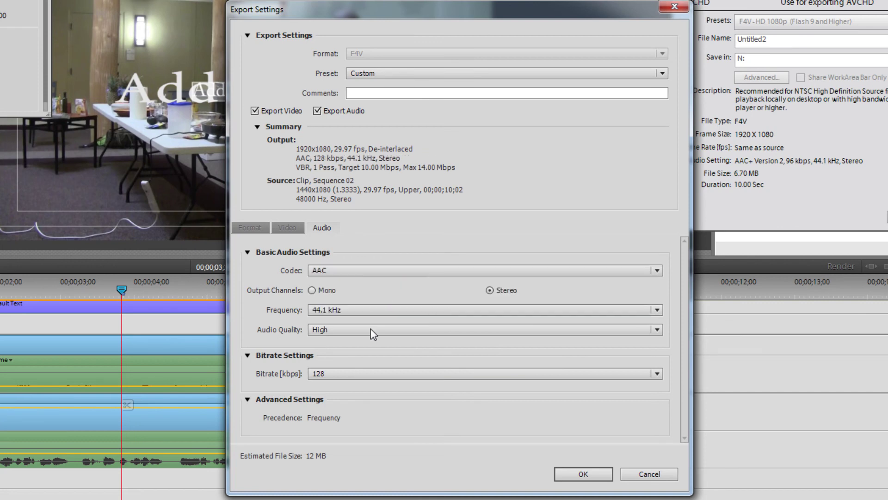
# Step: Raise the AAC audio bitrate to 256 kbps
pyautogui.click(376, 268)
pyautogui.click(376, 268)
pyautogui.click(384, 374)
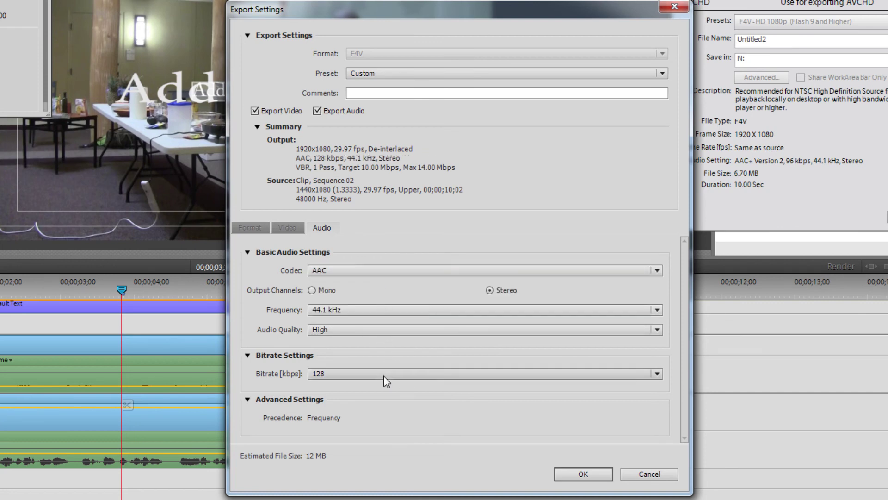
pyautogui.click(335, 497)
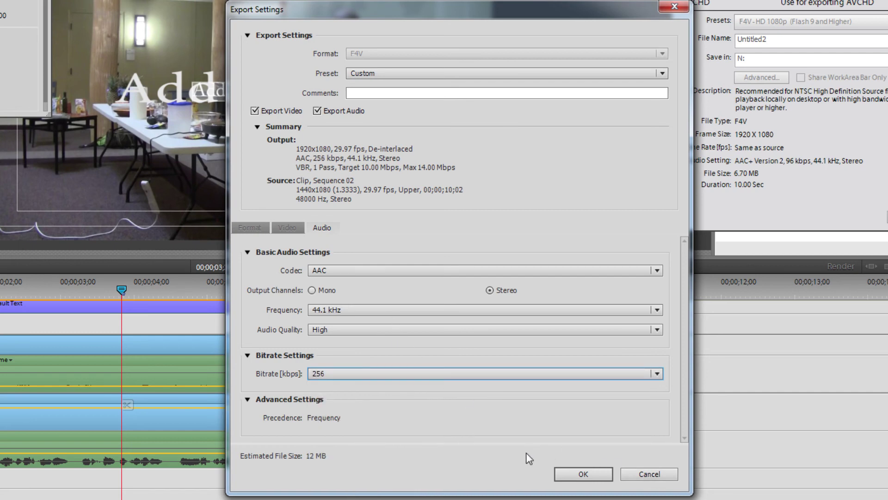
# Step: Keep the preset at Custom and enter YouTube Tutorial1 as the export comment
pyautogui.click(542, 74)
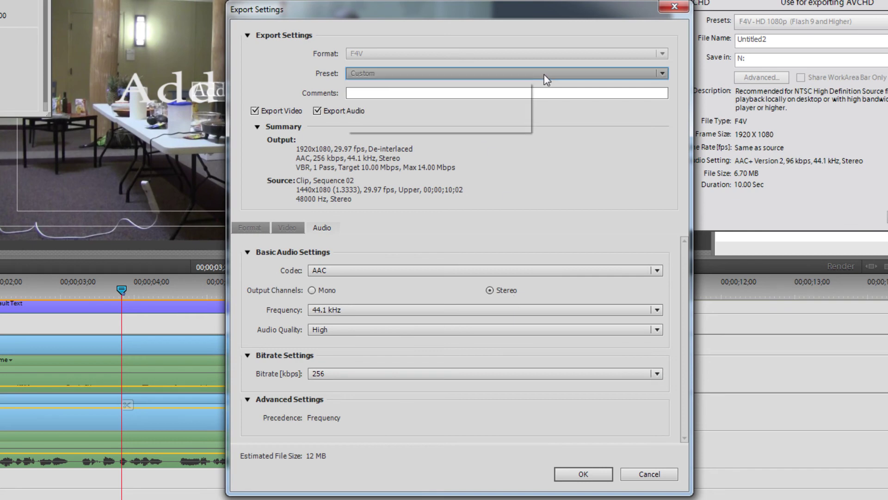
pyautogui.click(544, 74)
pyautogui.click(544, 93)
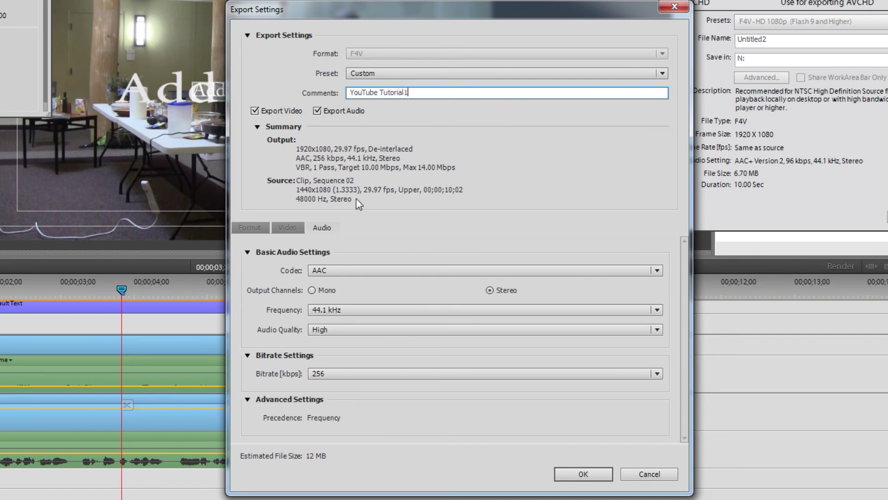
# Step: Save the export settings as a preset named YouTube Tutorial1 and export the video as Untitled2 to drive N:
pyautogui.click(604, 475)
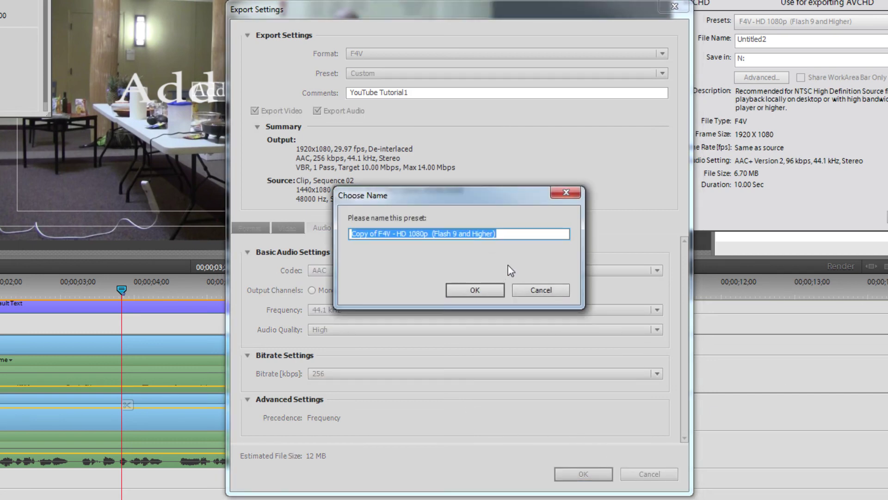
pyautogui.write('YouTube Tutorial1')
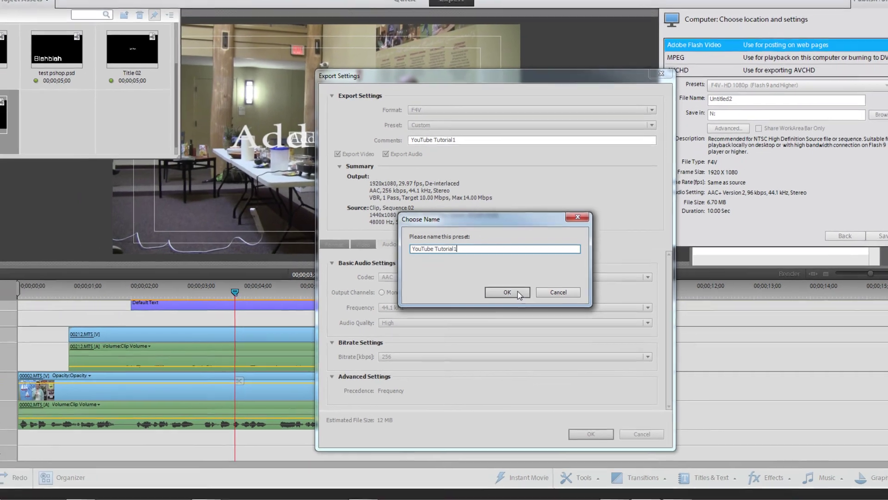
pyautogui.click(499, 291)
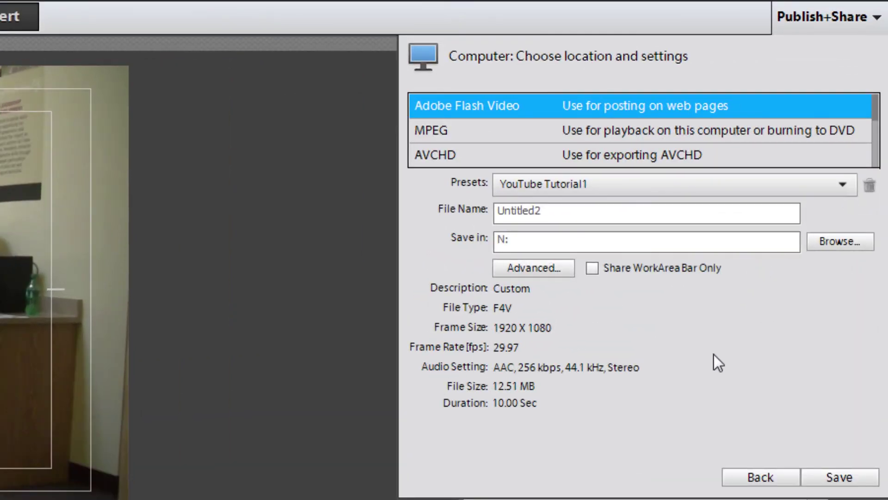
pyautogui.click(807, 477)
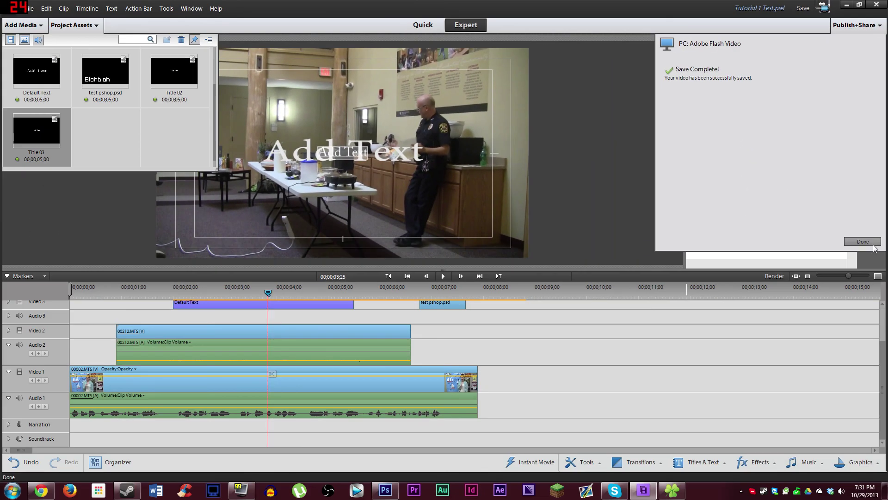
pyautogui.click(870, 241)
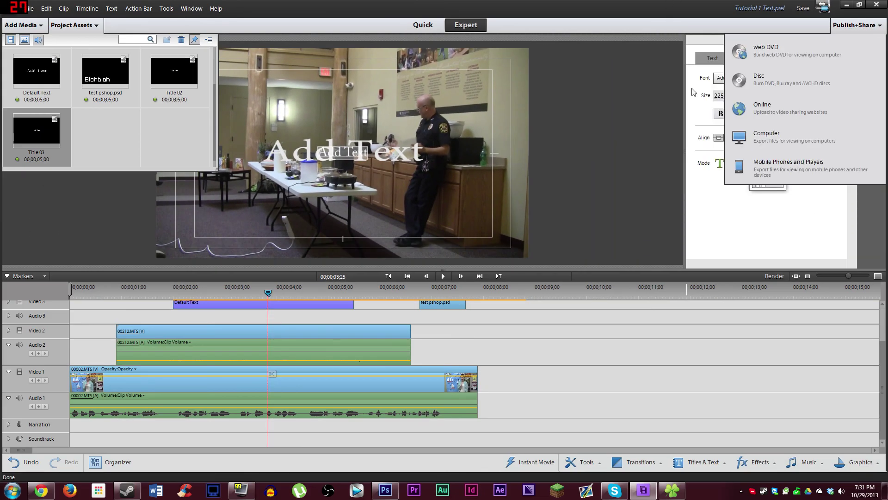
# Step: Switch to Windows Explorer, browse to the VoxRaid (N:) drive, and open the exported Untitled2.f4v to check it
pyautogui.click(672, 490)
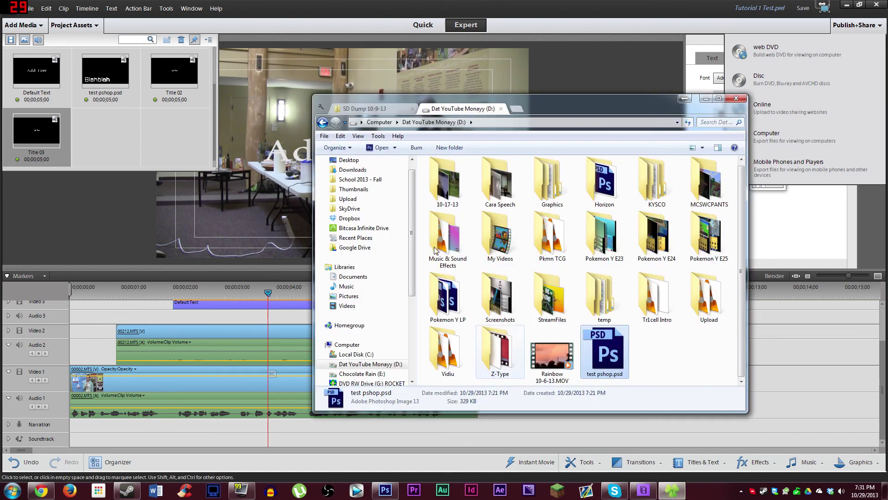
pyautogui.click(390, 123)
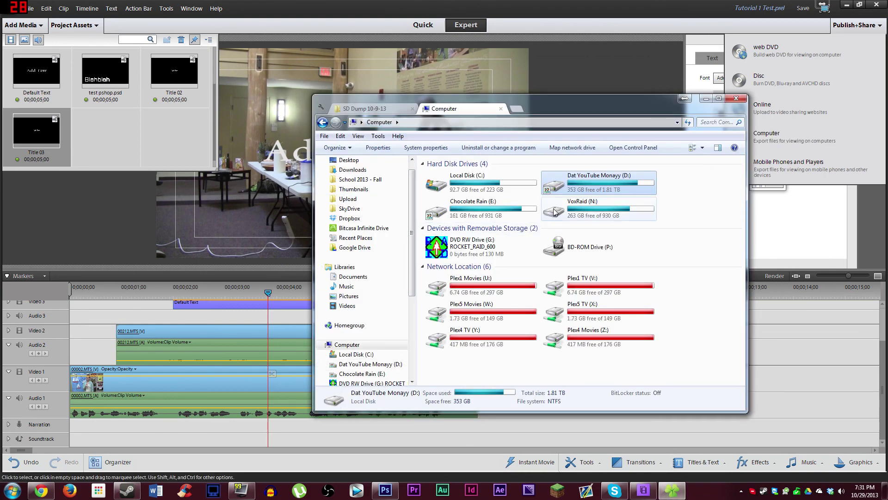
pyautogui.doubleClick(600, 208)
pyautogui.click(603, 214)
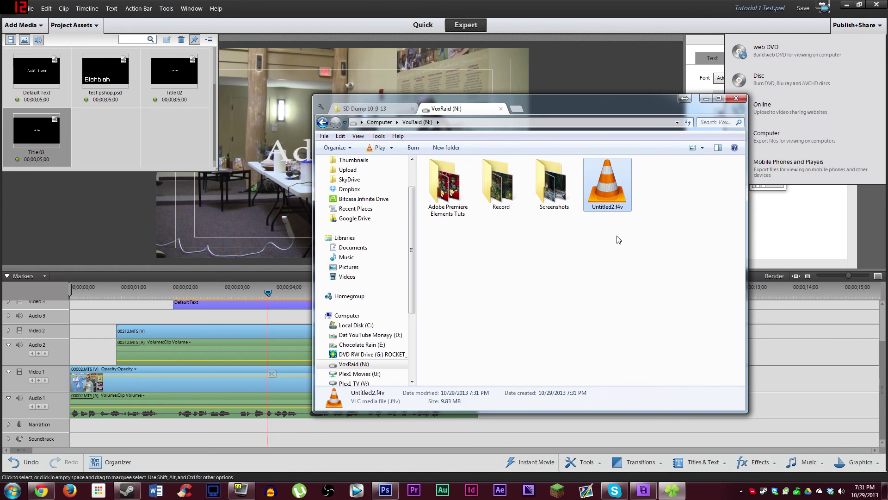
pyautogui.doubleClick(616, 193)
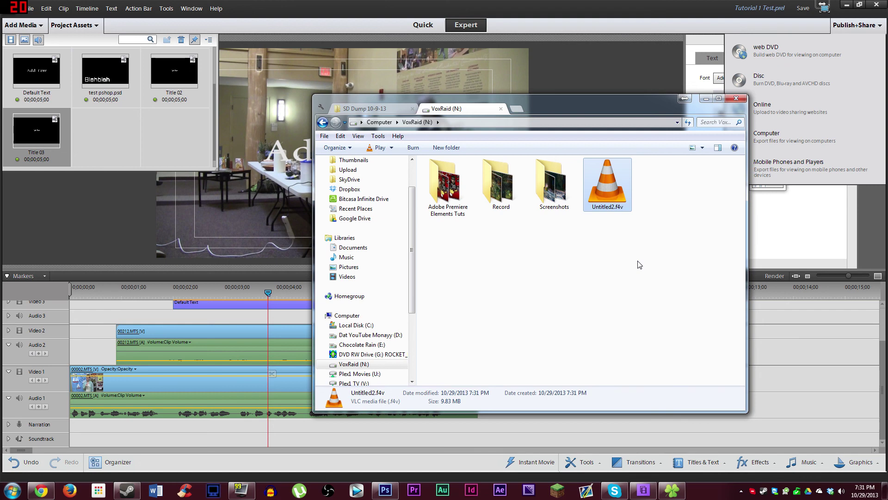
pyautogui.press('F2')
pyautogui.press('Escape')
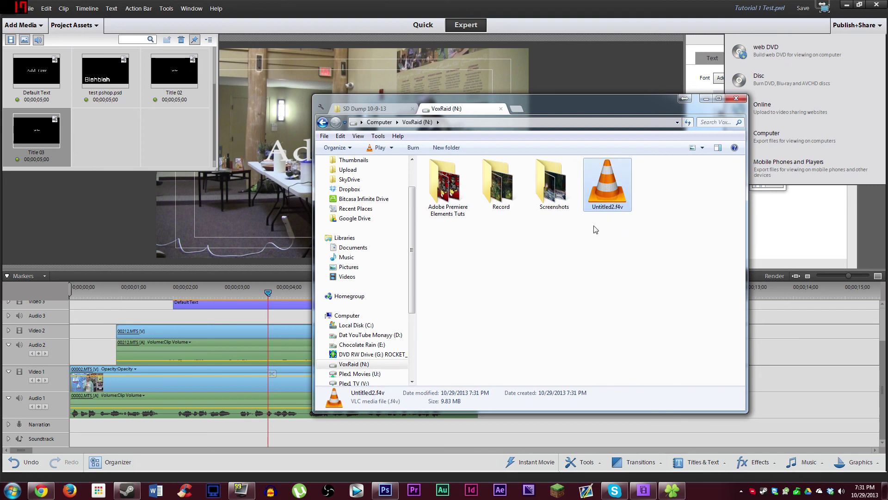